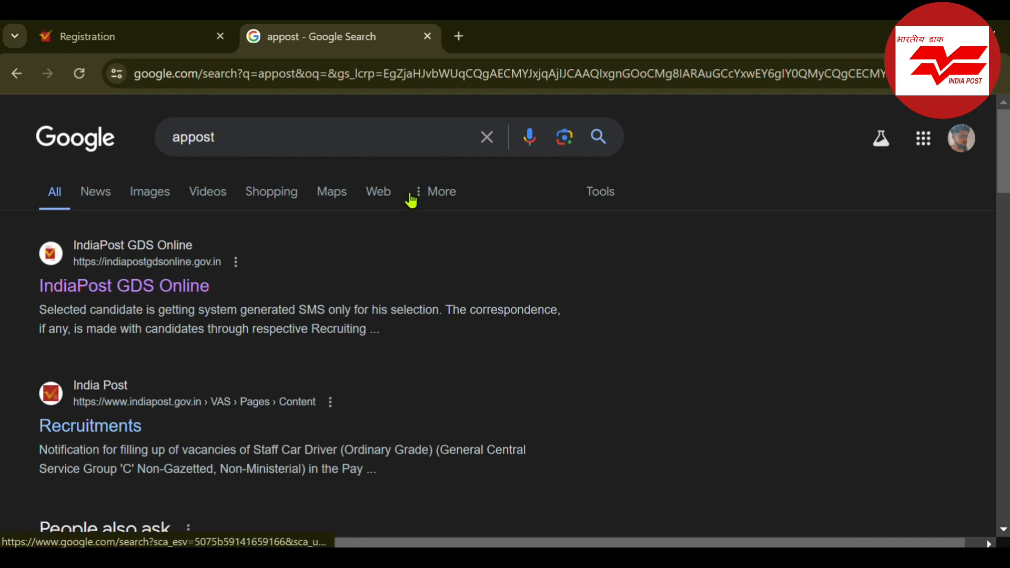
Open IndiaPost GDS Online from the search results and review the Stage 1.Registration and Stage 2.Apply Online options
left_click(165, 295)
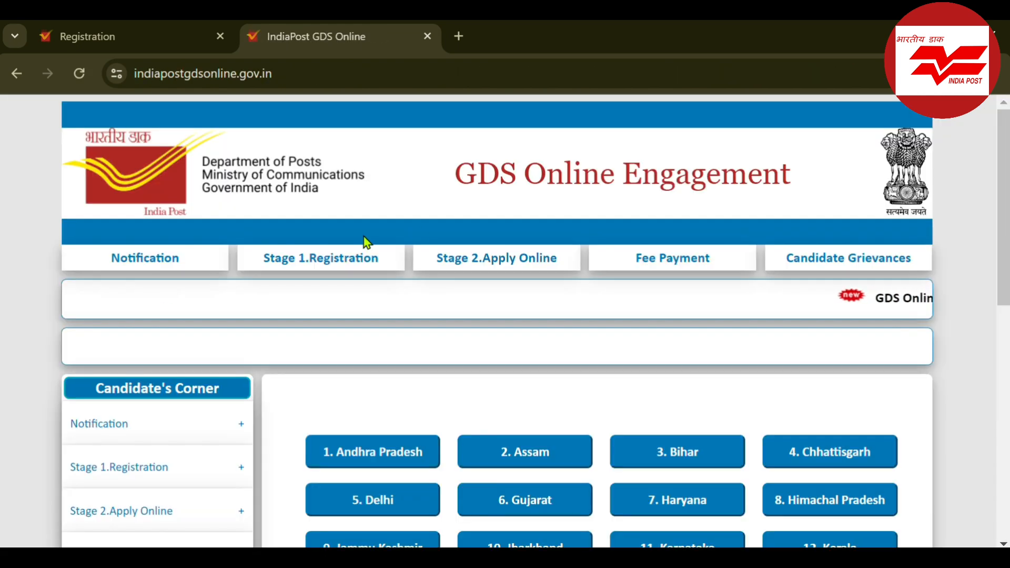
scroll(428, 386, "down", 3)
mouse_move(152, 299)
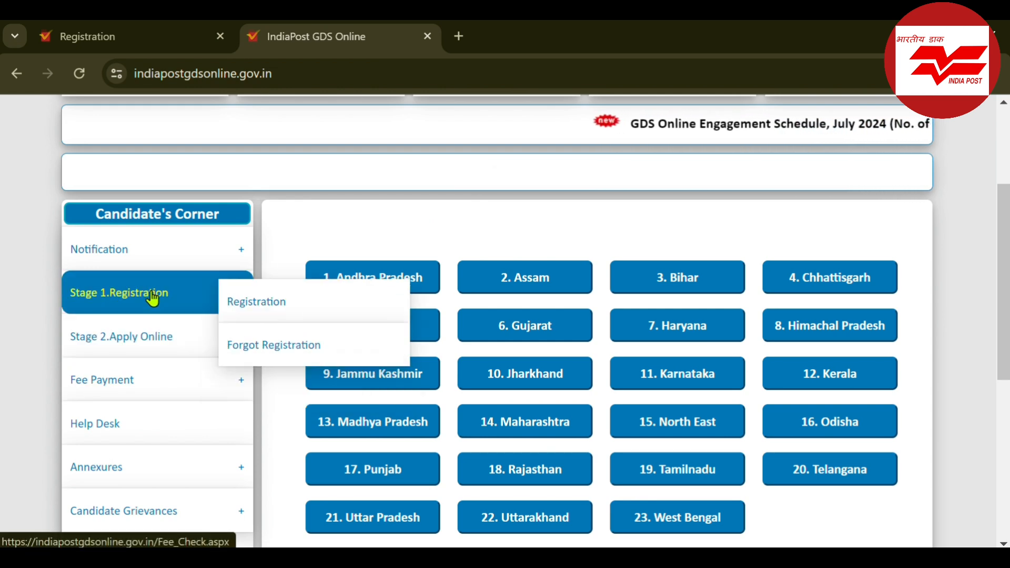
mouse_move(165, 351)
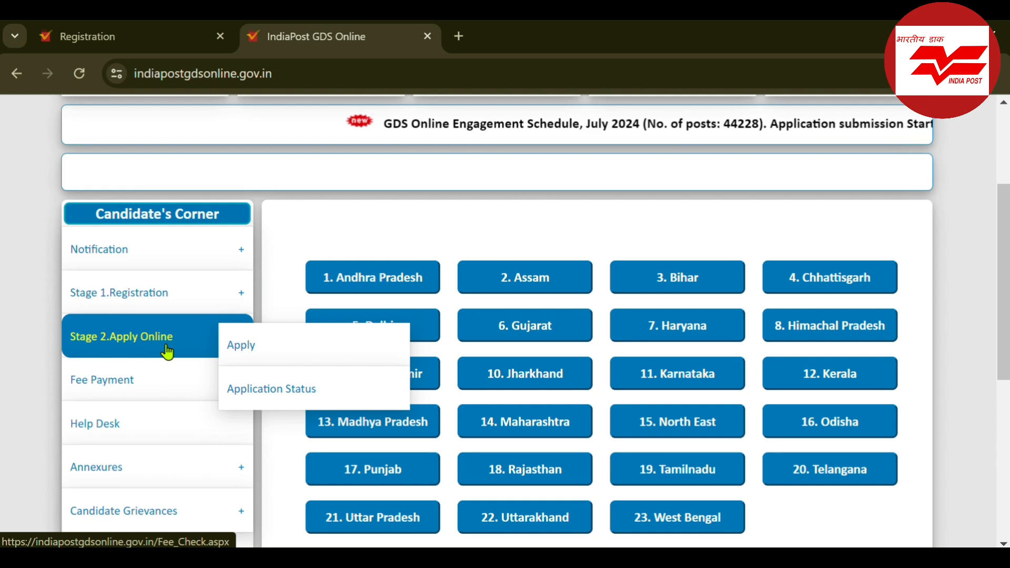
mouse_move(183, 313)
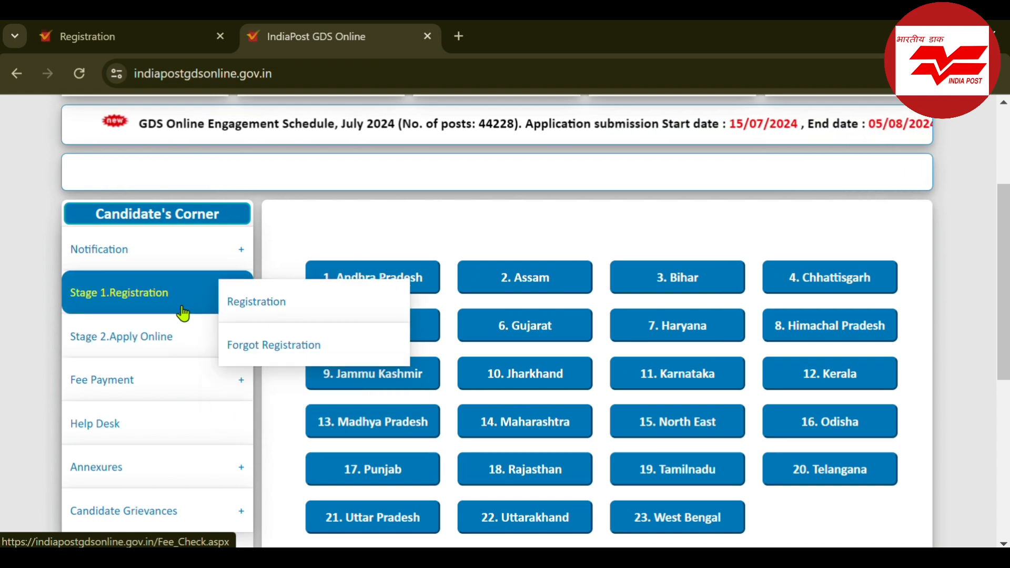
mouse_move(189, 340)
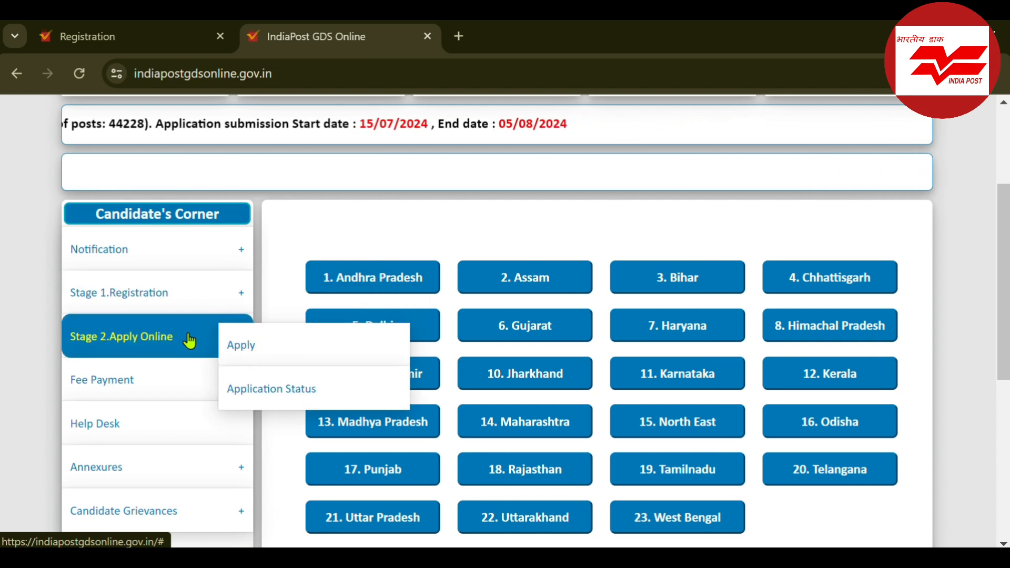
mouse_move(221, 314)
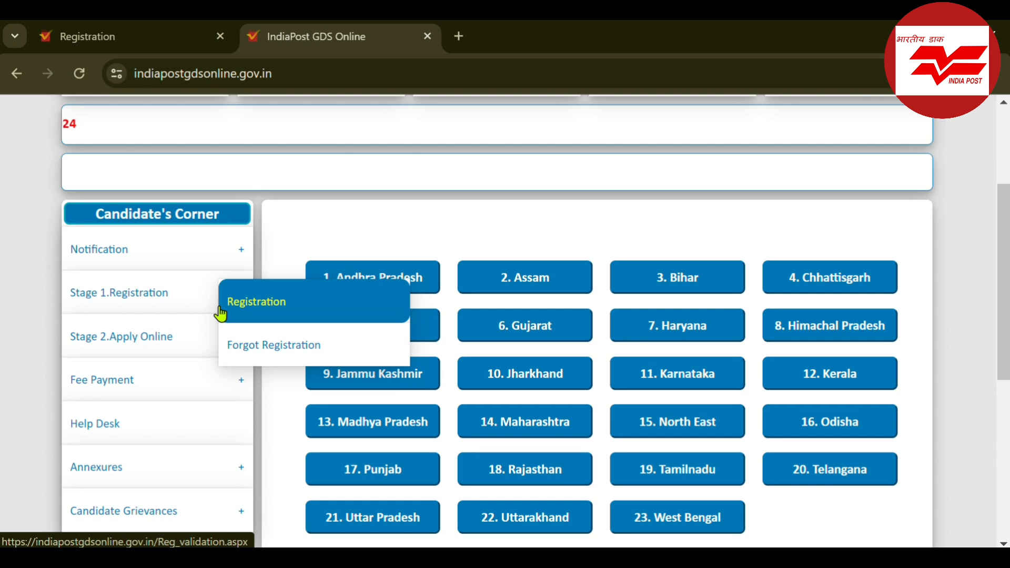
Open Candidate's Corner > Stage 1.Registration > Registration and scroll through the Validate your details form
left_click(265, 305)
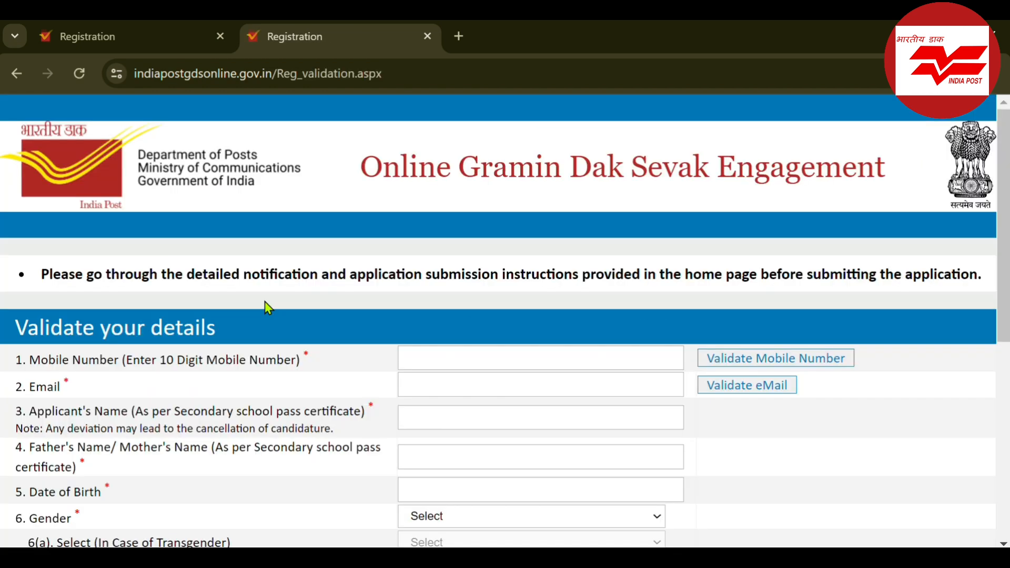
scroll(282, 318, "down", 6)
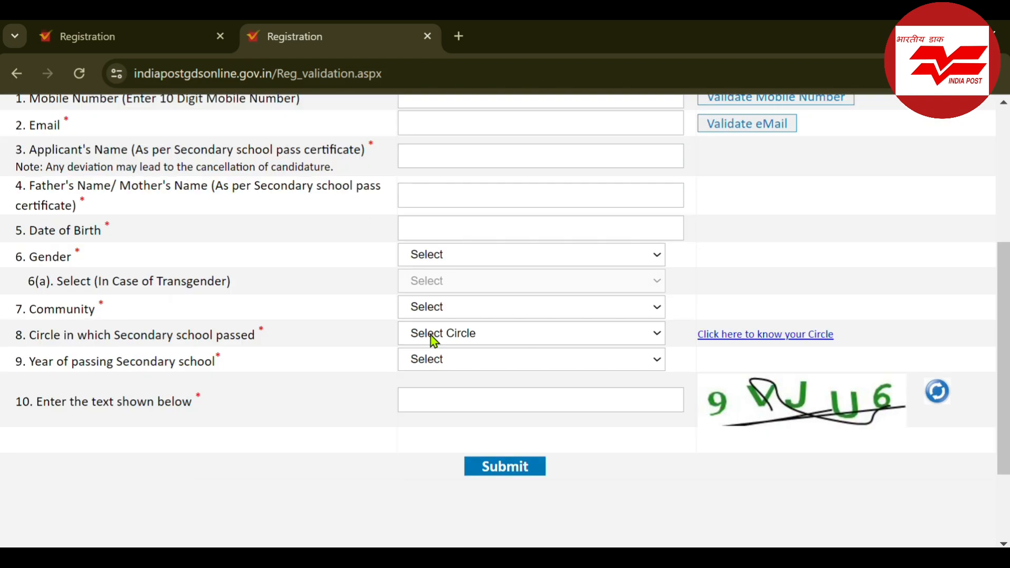
scroll(428, 342, "up", 6)
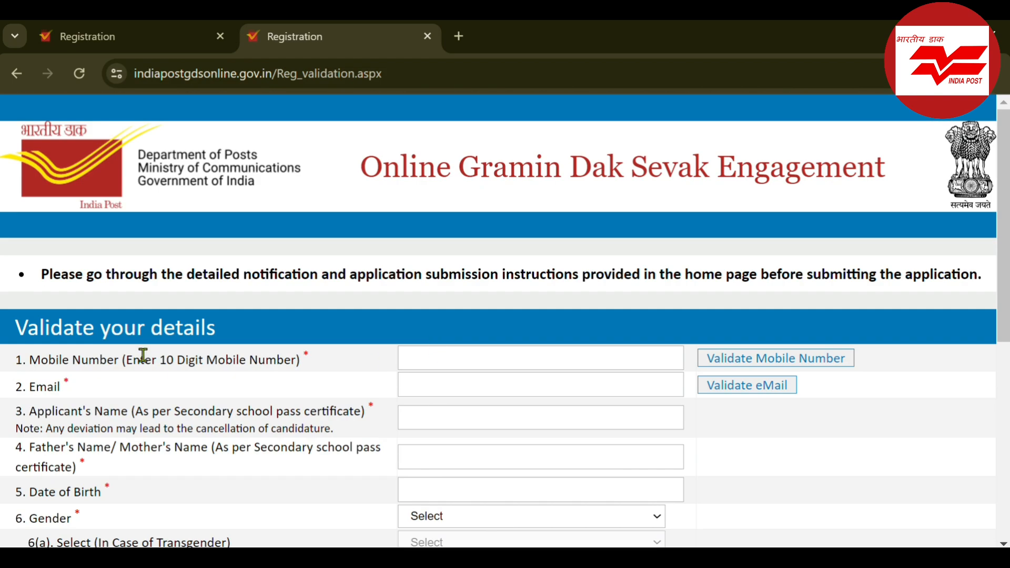
scroll(183, 339, "down", 6)
scroll(182, 339, "up", 6)
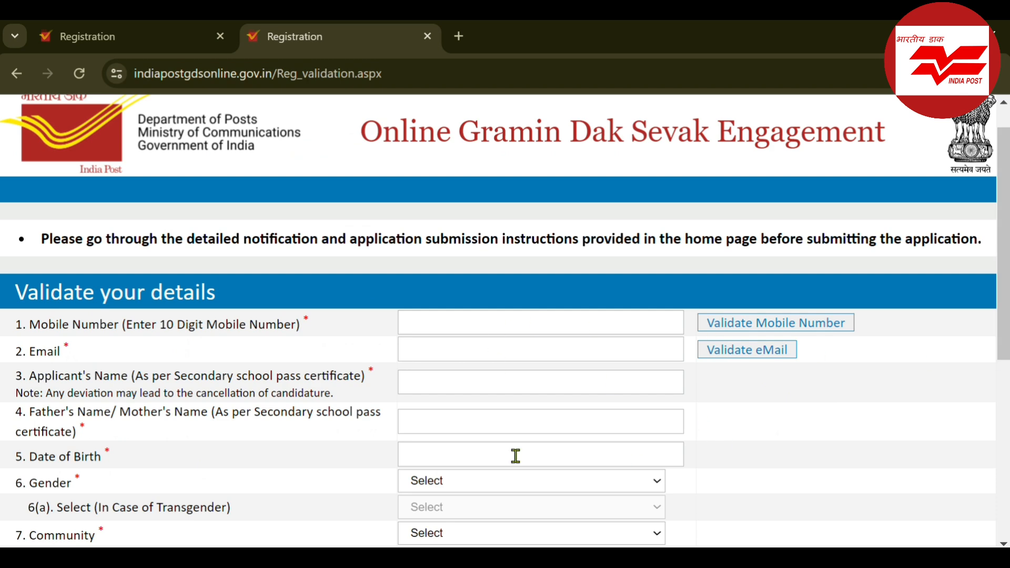
scroll(566, 349, "down", 2)
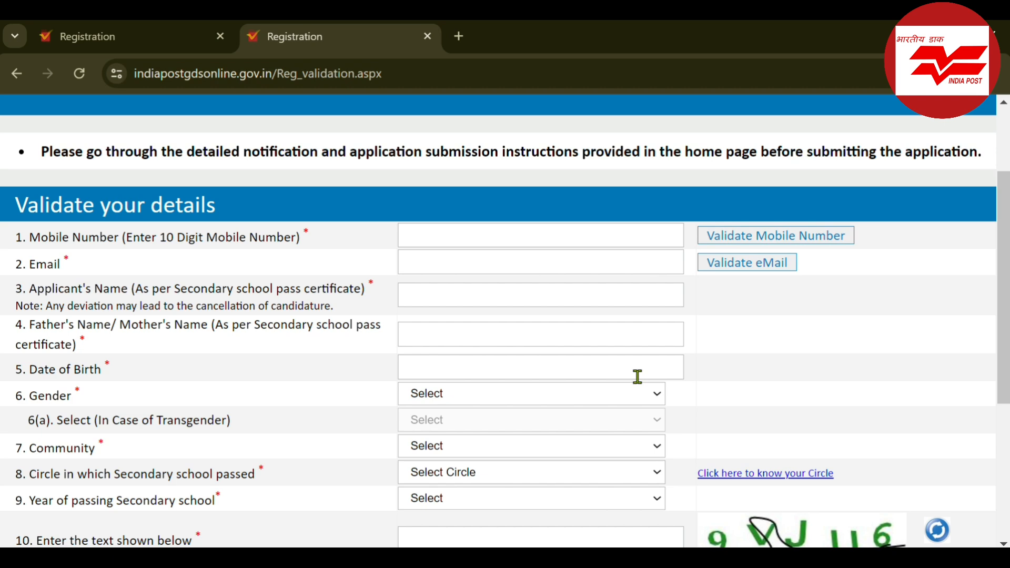
scroll(578, 386, "down", 5)
scroll(539, 381, "up", 5)
scroll(577, 361, "down", 2)
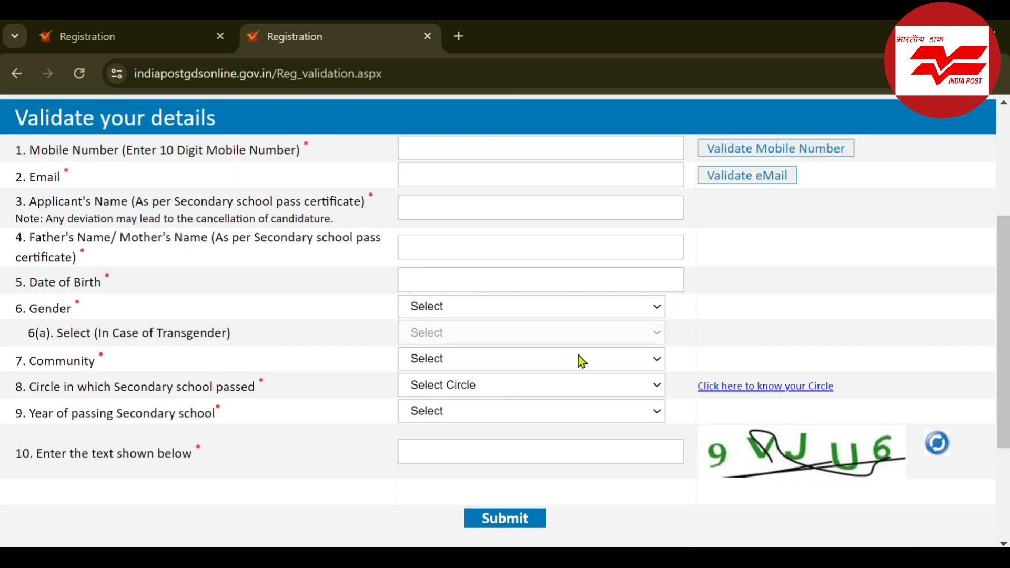
scroll(582, 361, "up", 2)
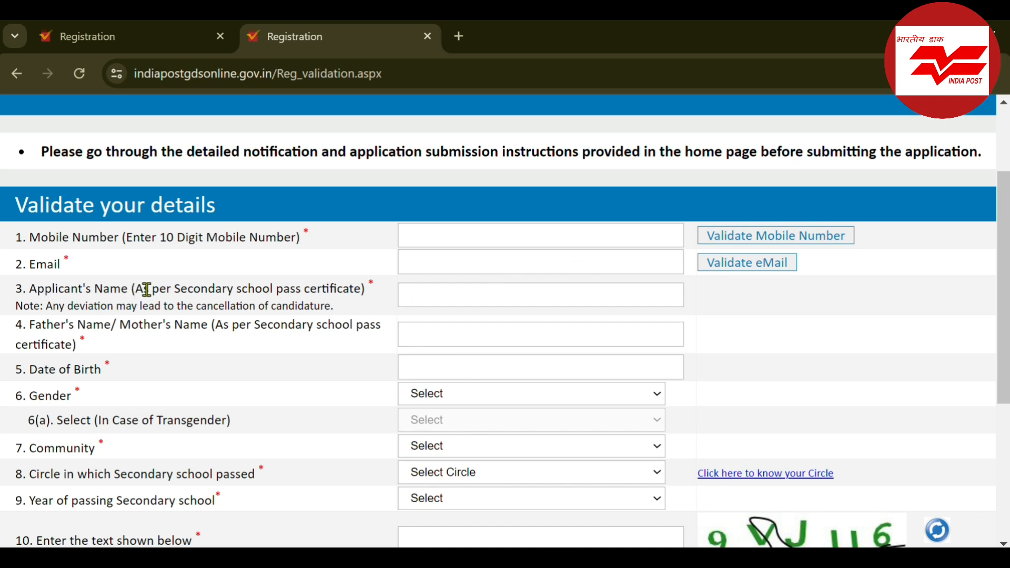
Highlight the Secondary school pass certificate requirement, then review the rest of the form
left_click_drag(170, 288, 363, 290)
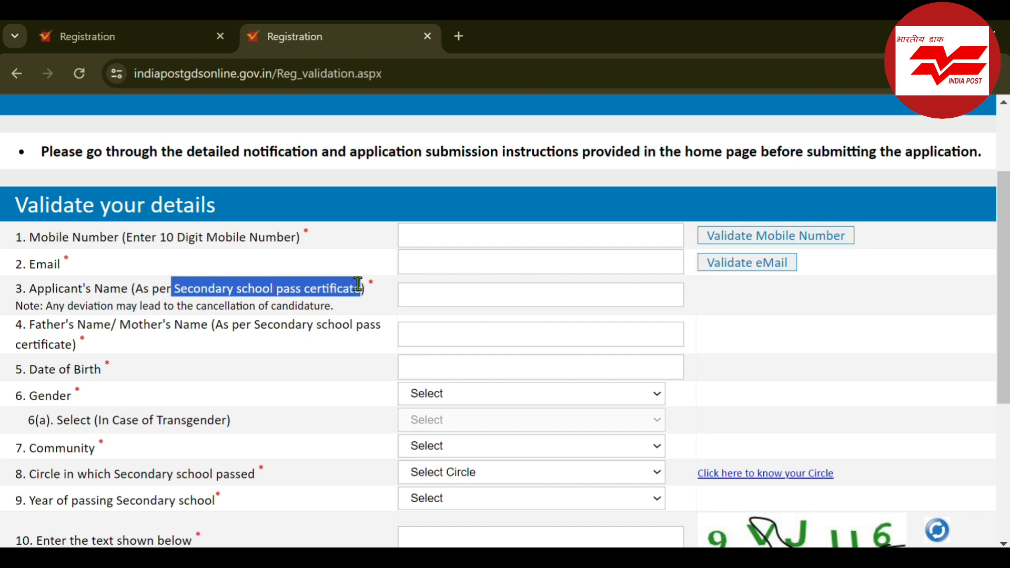
left_click(342, 263)
scroll(345, 268, "down", 3)
scroll(350, 276, "up", 3)
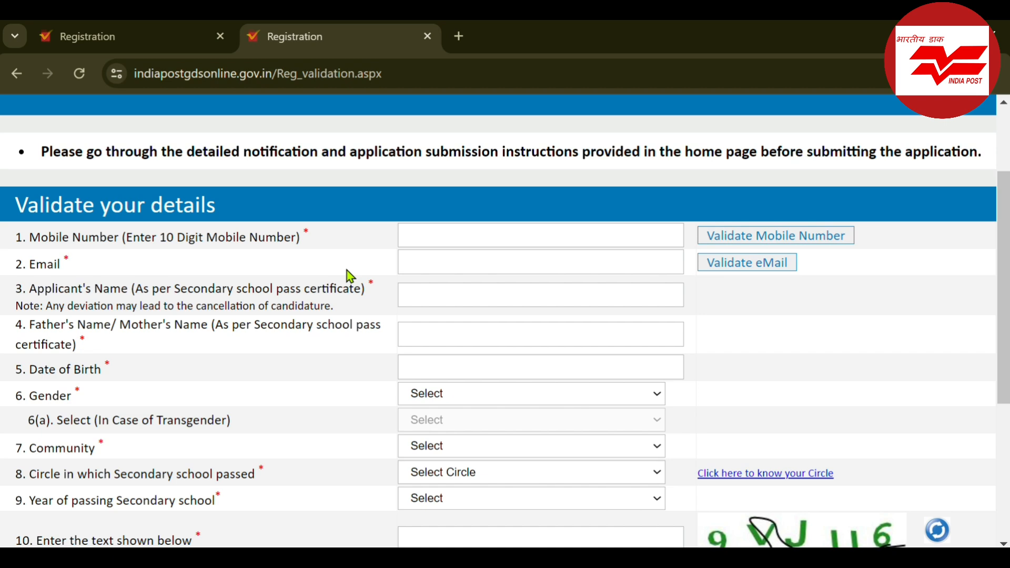
scroll(354, 271, "down", 2)
scroll(358, 272, "up", 2)
scroll(444, 286, "down", 3)
scroll(449, 284, "up", 5)
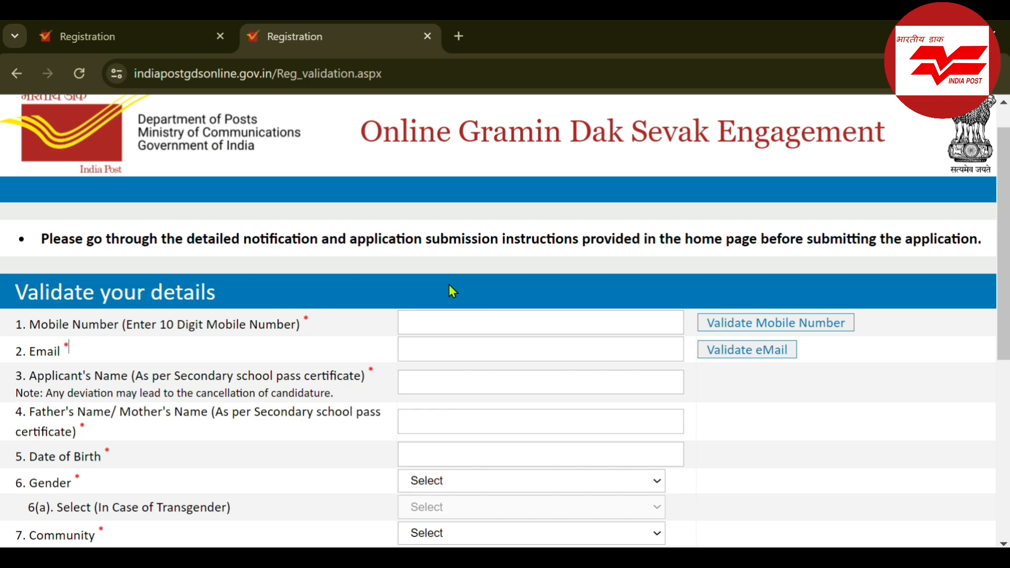
scroll(449, 284, "down", 5)
Go to the already filled Registration tab and Submit it to preview the details
left_click(141, 26)
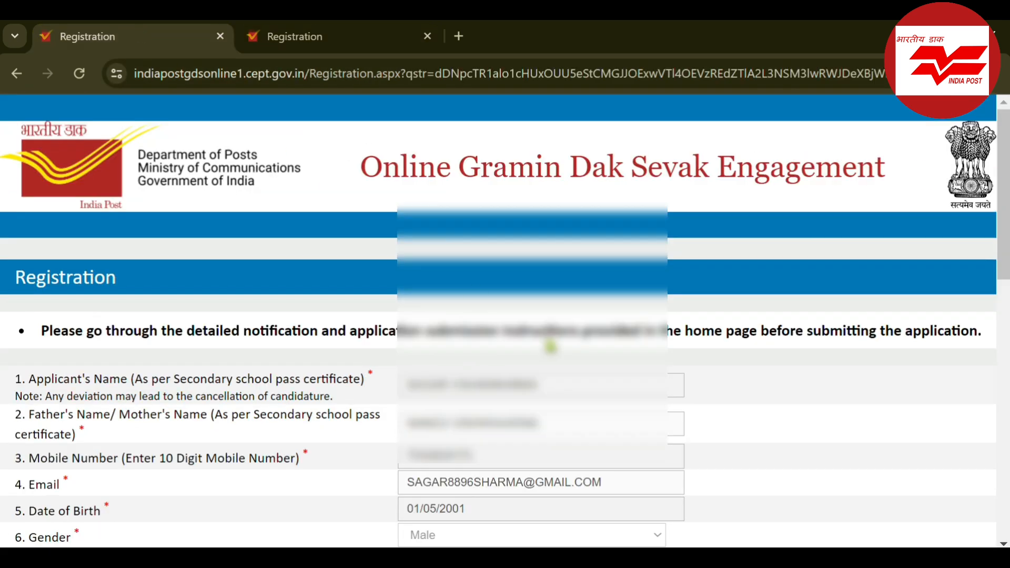
scroll(596, 453, "down", 3)
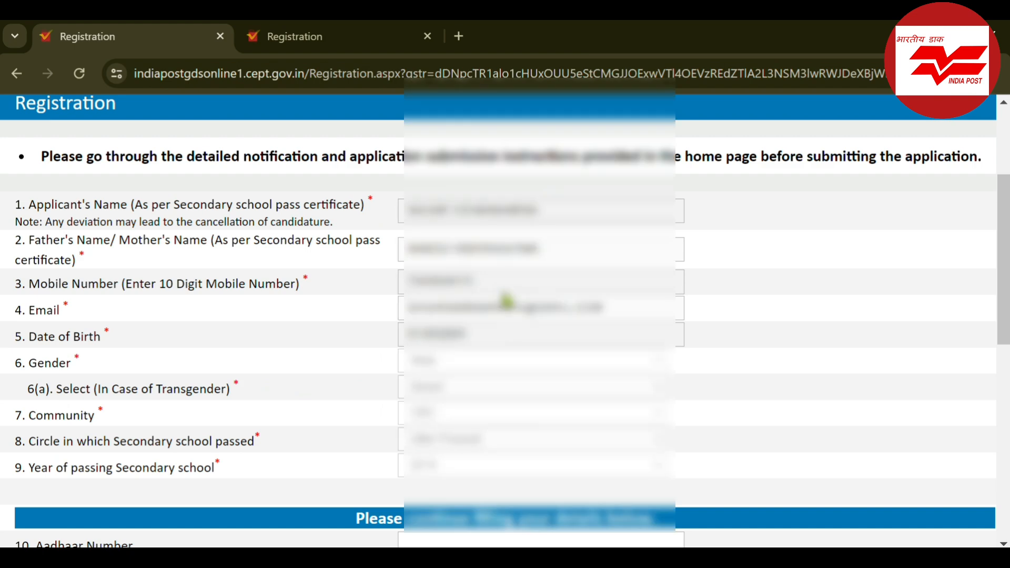
scroll(507, 301, "down", 3)
scroll(575, 386, "down", 3)
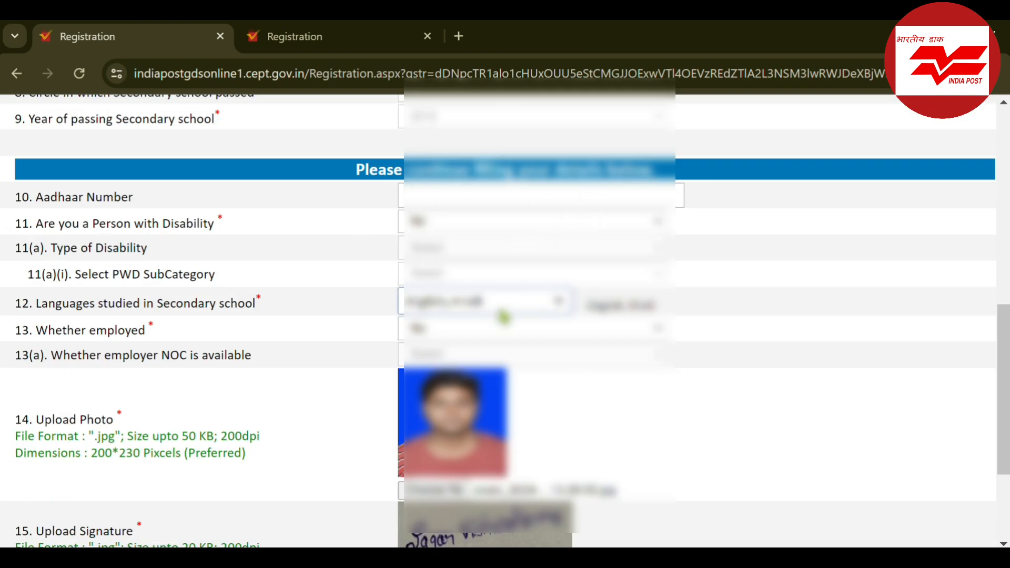
scroll(504, 315, "down", 2)
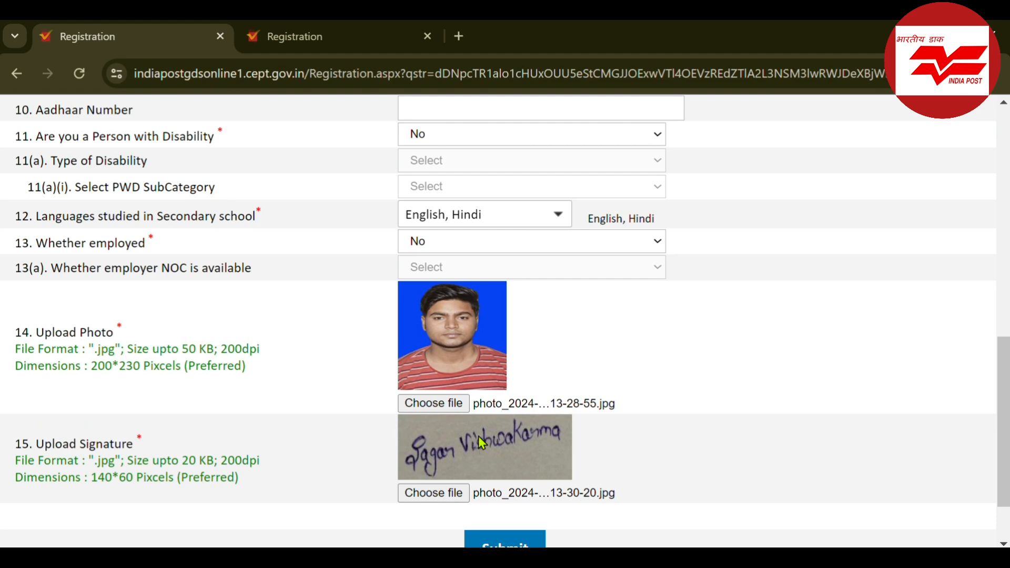
scroll(418, 356, "down", 2)
left_click(506, 482)
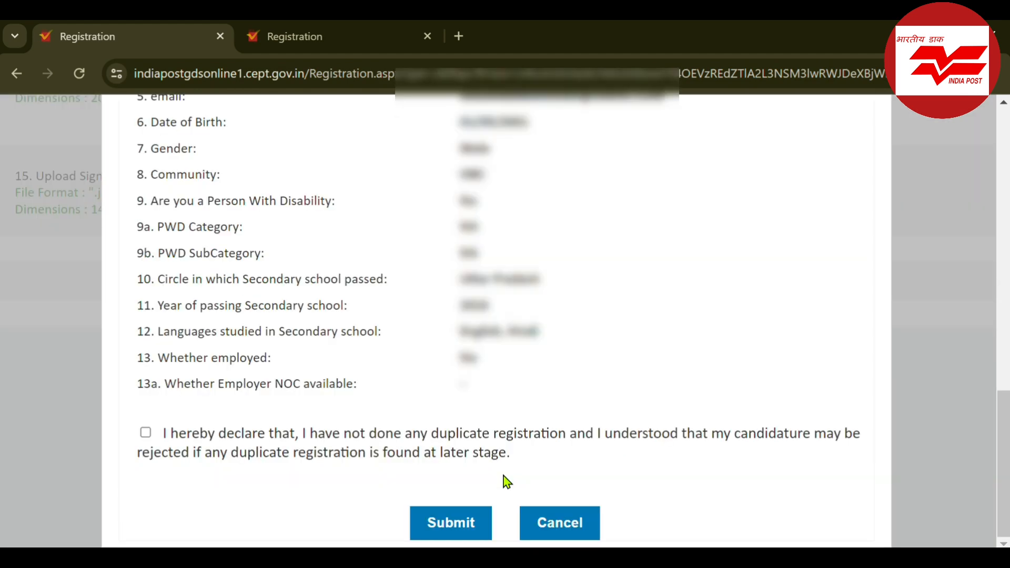
Review the Registration Details preview, noting the No answer for Whether employed
scroll(506, 480, "up", 5)
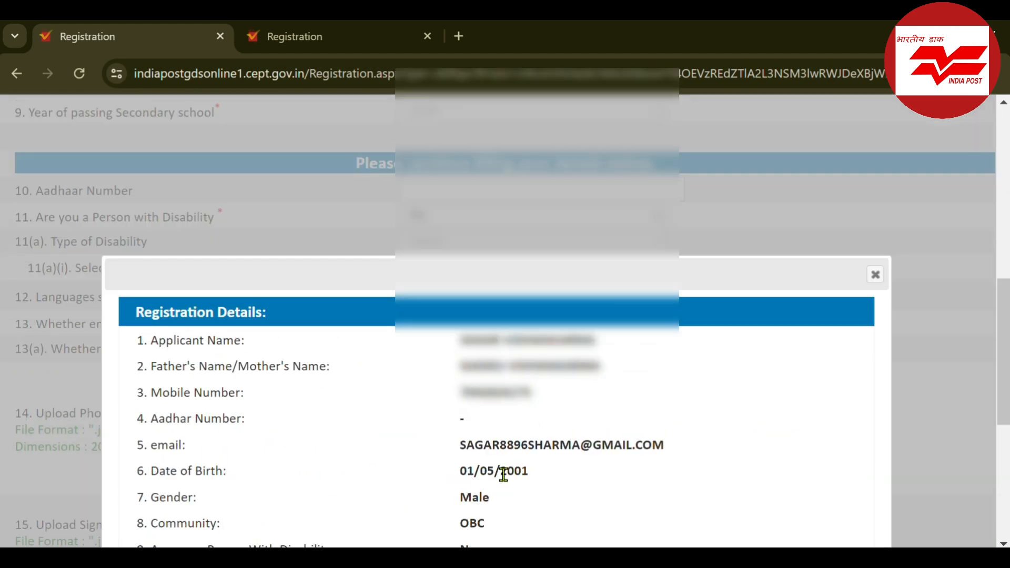
scroll(505, 476, "down", 3)
scroll(710, 513, "down", 3)
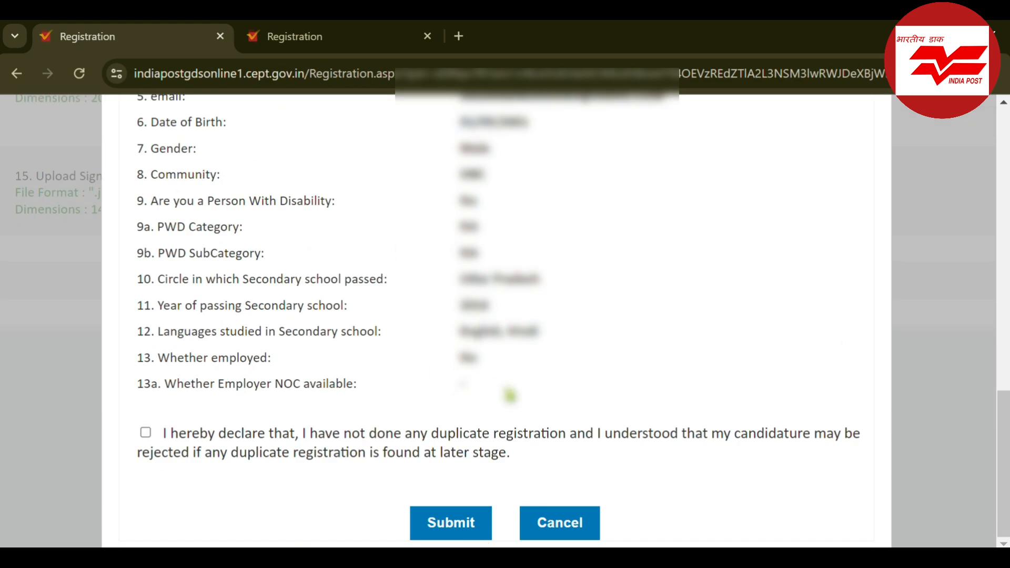
scroll(526, 379, "up", 2)
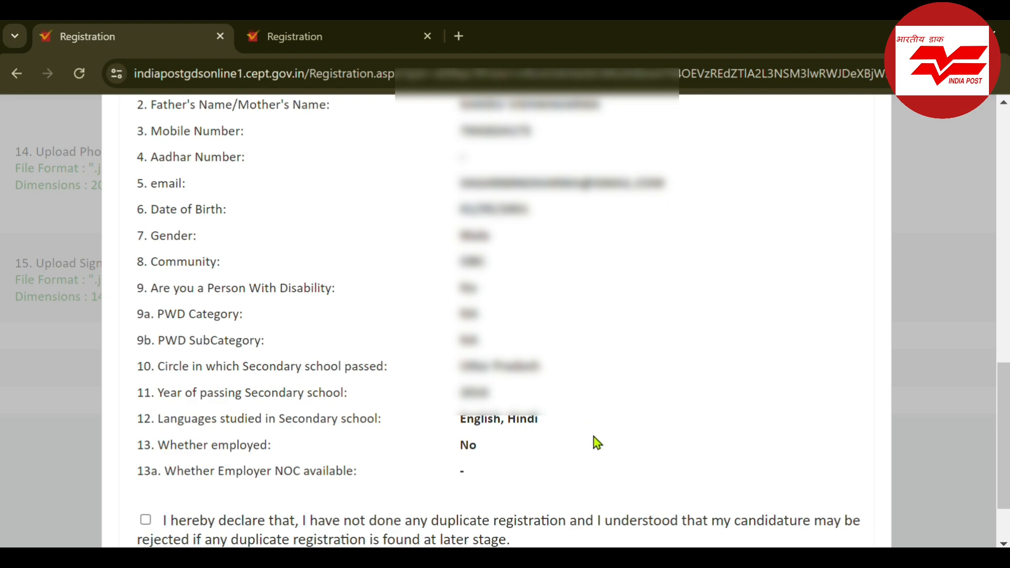
scroll(597, 442, "down", 2)
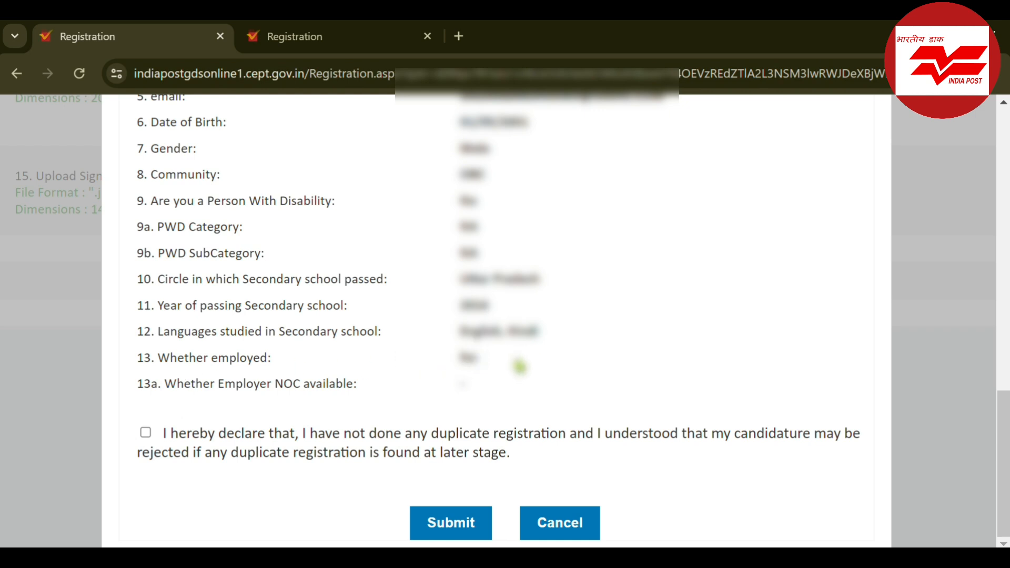
left_click_drag(459, 358, 468, 356)
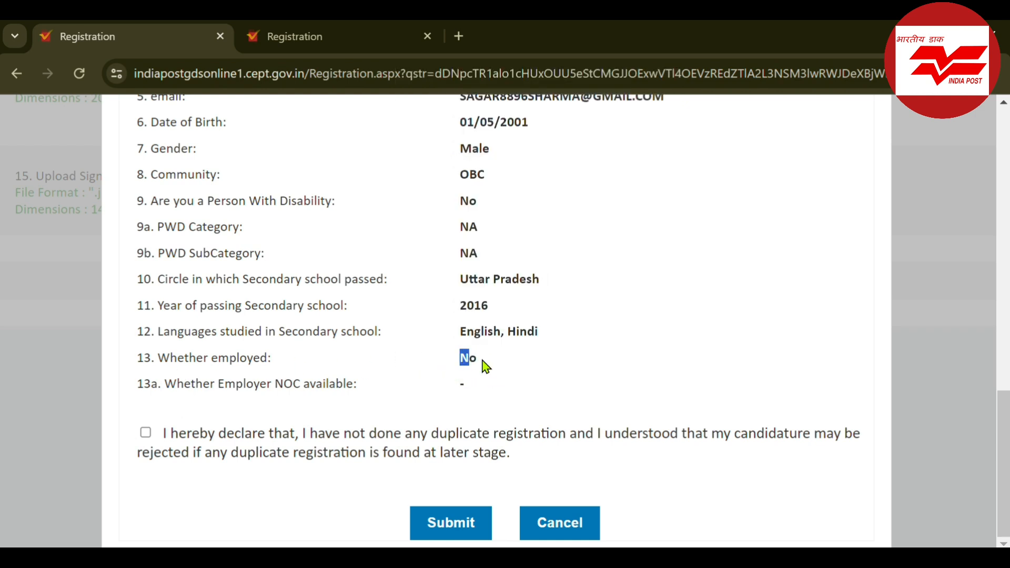
Close the preview and try Yes for Whether employed, checking the employer NOC choices
left_click(476, 360)
left_click(547, 524)
scroll(515, 444, "up", 4)
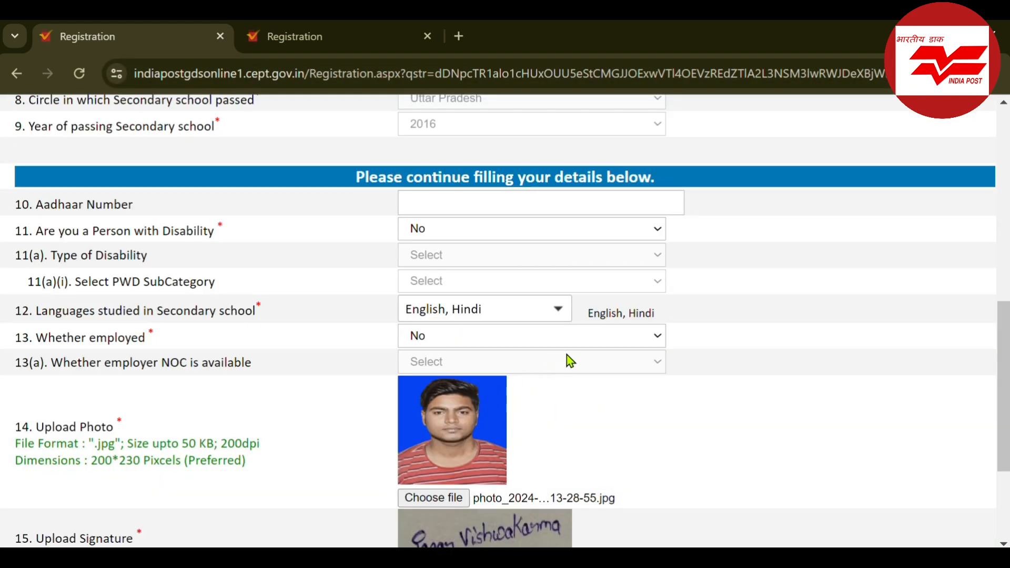
left_click(579, 342)
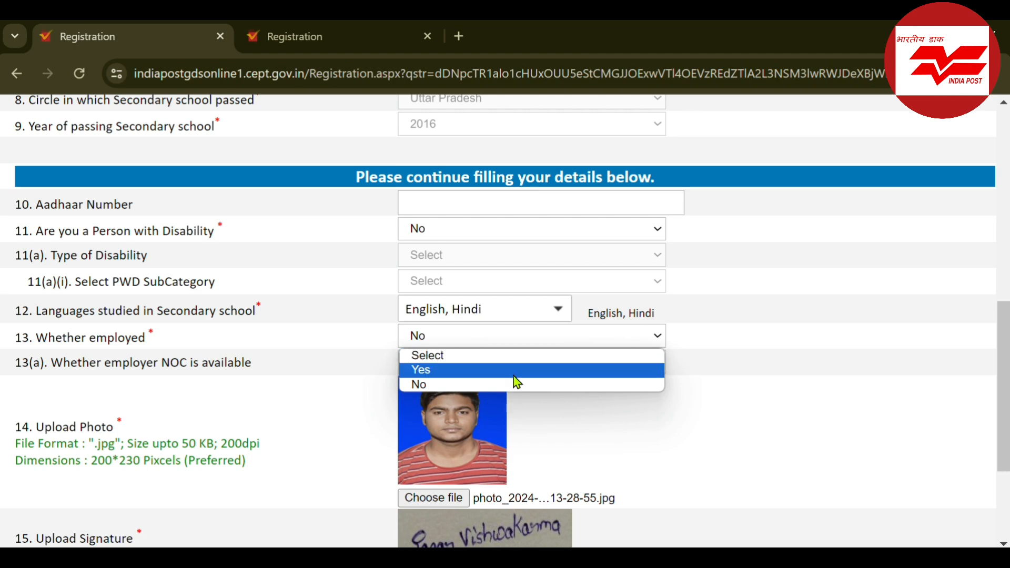
left_click(514, 371)
left_click(447, 365)
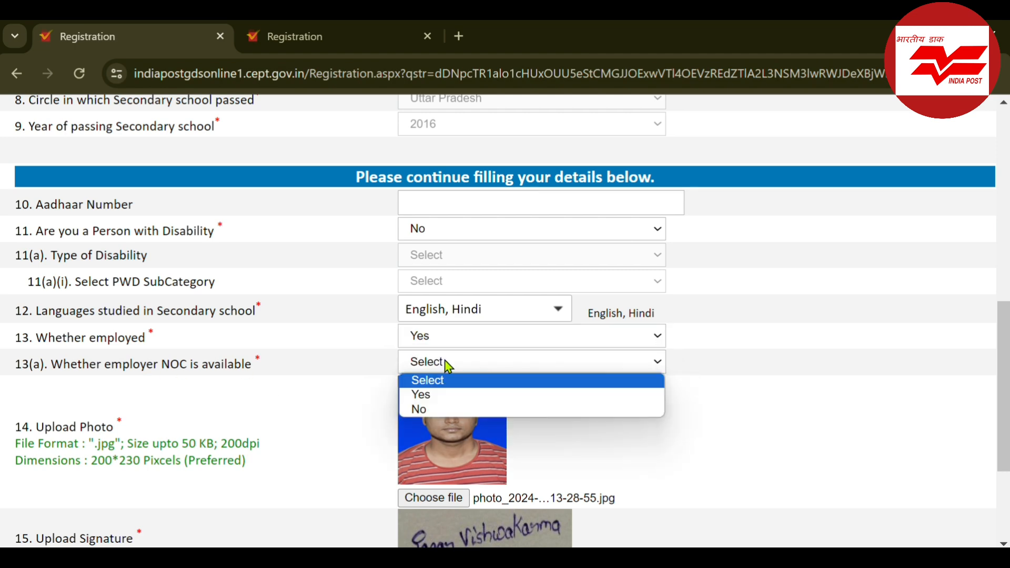
left_click(444, 361)
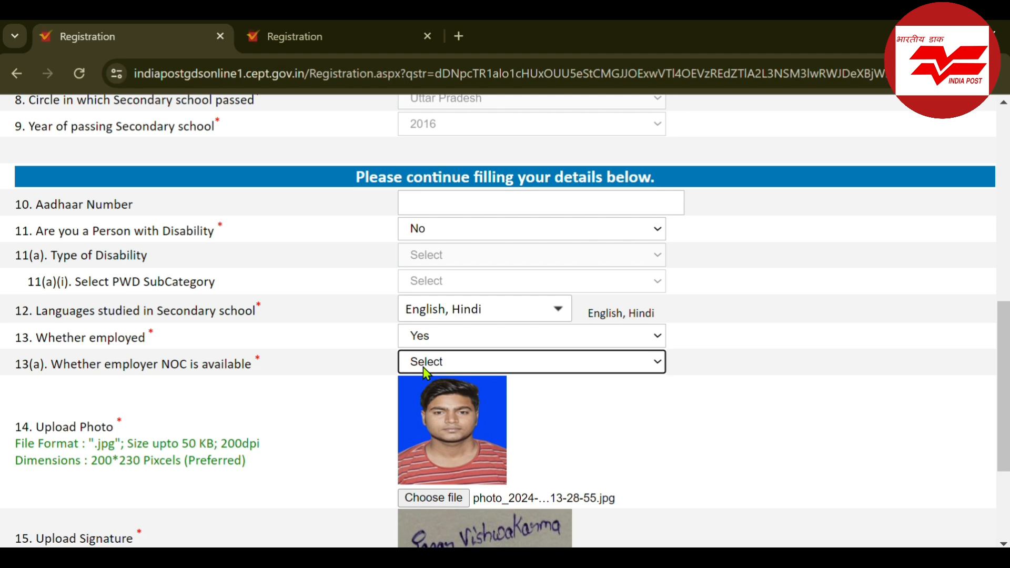
Set Whether employed to No and scroll down to the signature upload and Submit button
left_click(451, 340)
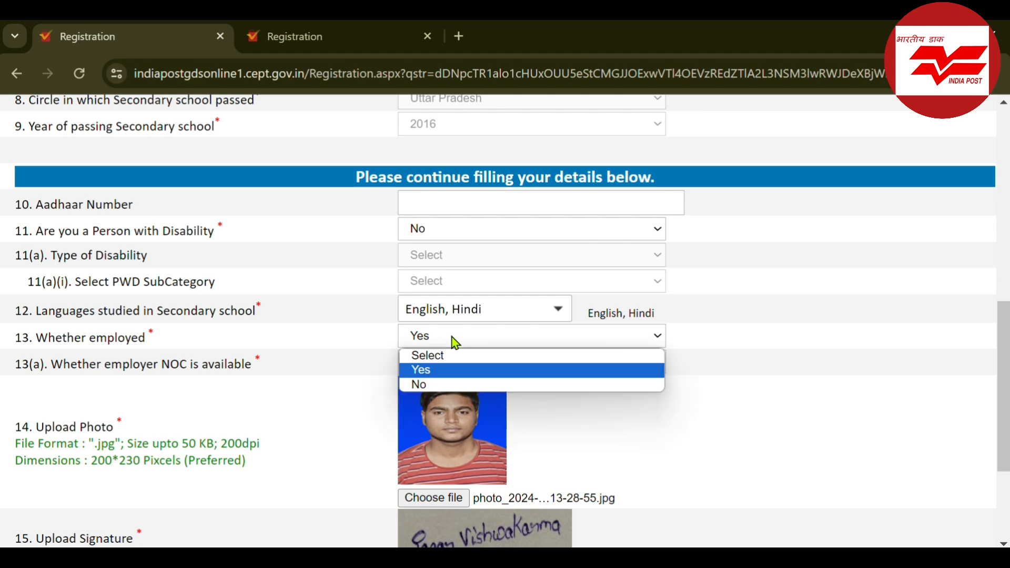
left_click(463, 385)
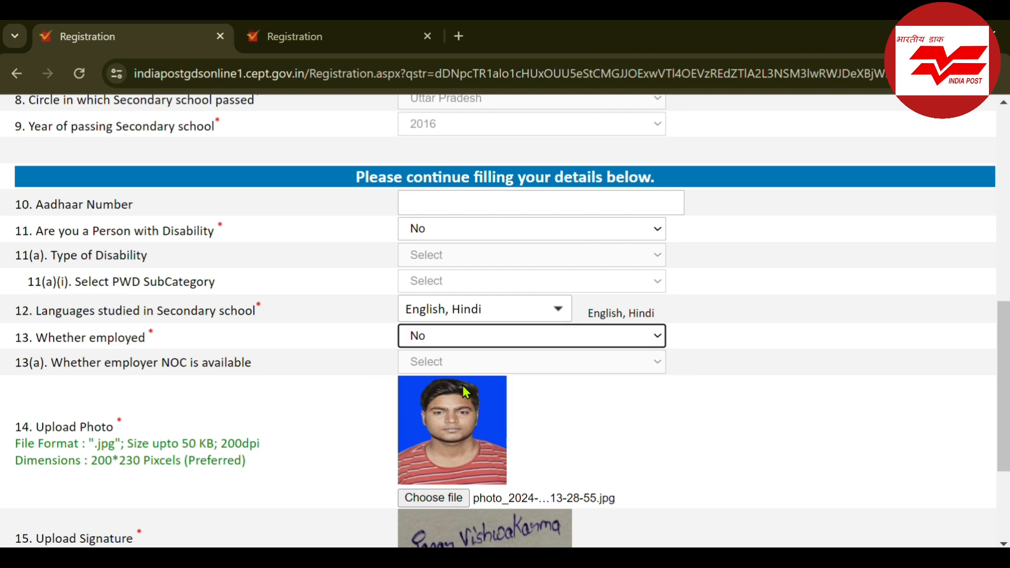
left_click(583, 361)
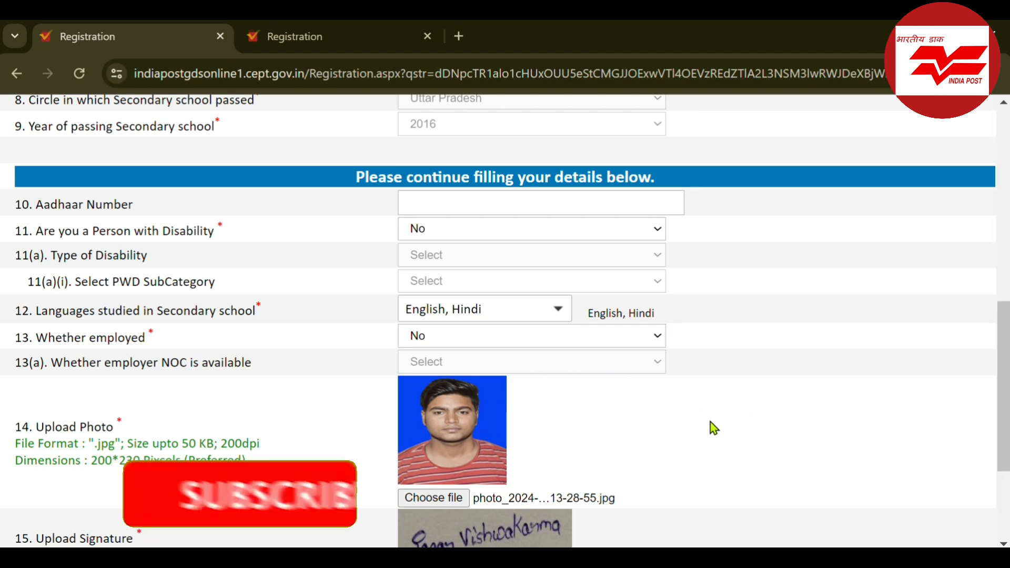
scroll(706, 424, "down", 3)
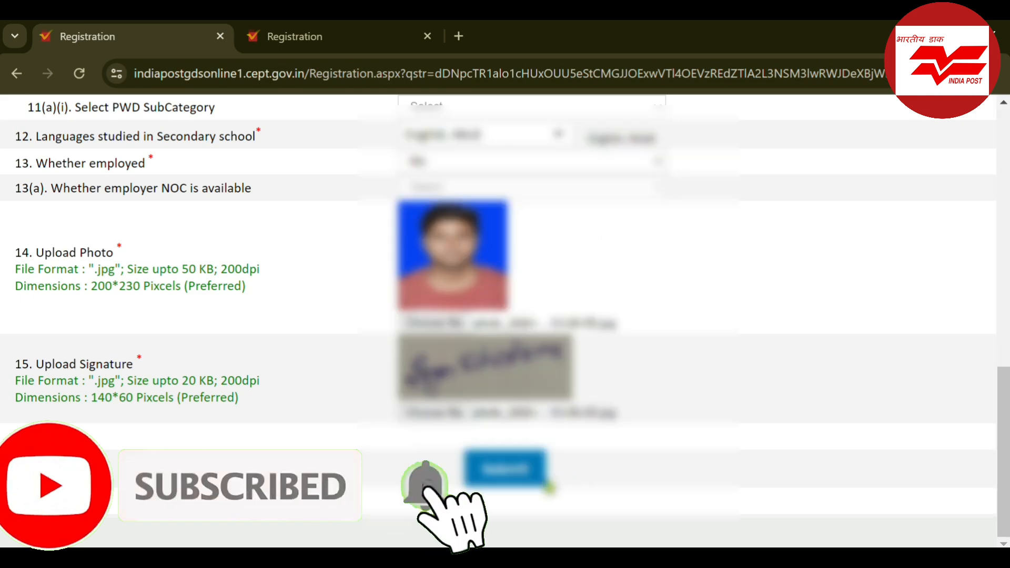
Submit the registration with the no-duplicate-registration declaration ticked, then choose 'Continue to apply'
left_click(505, 469)
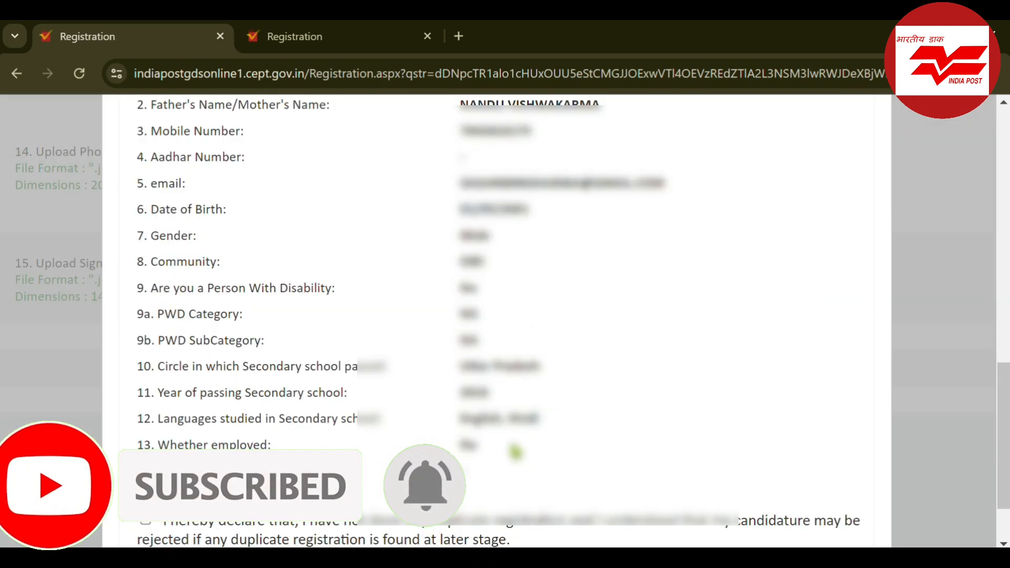
scroll(516, 451, "down", 2)
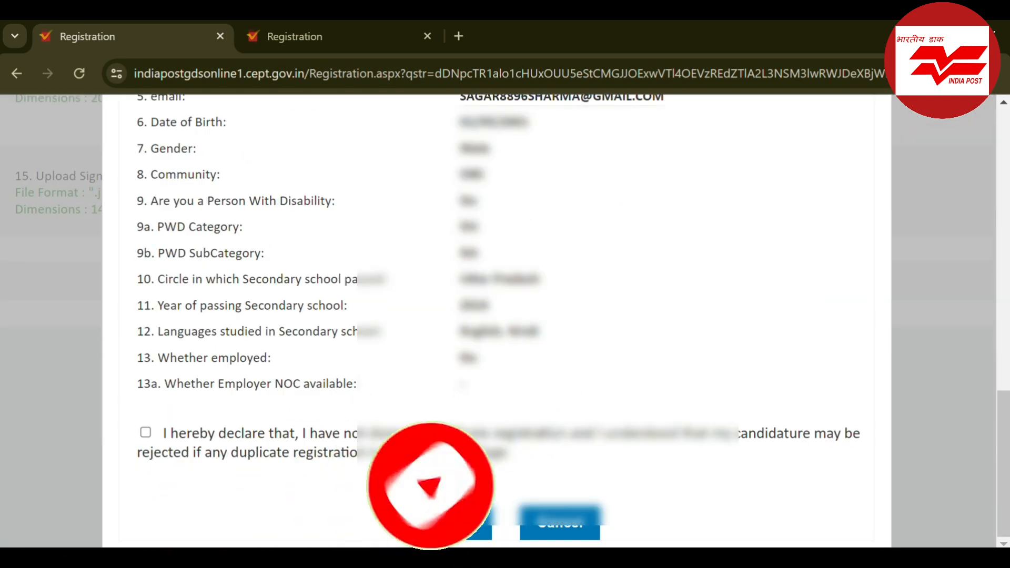
left_click(145, 432)
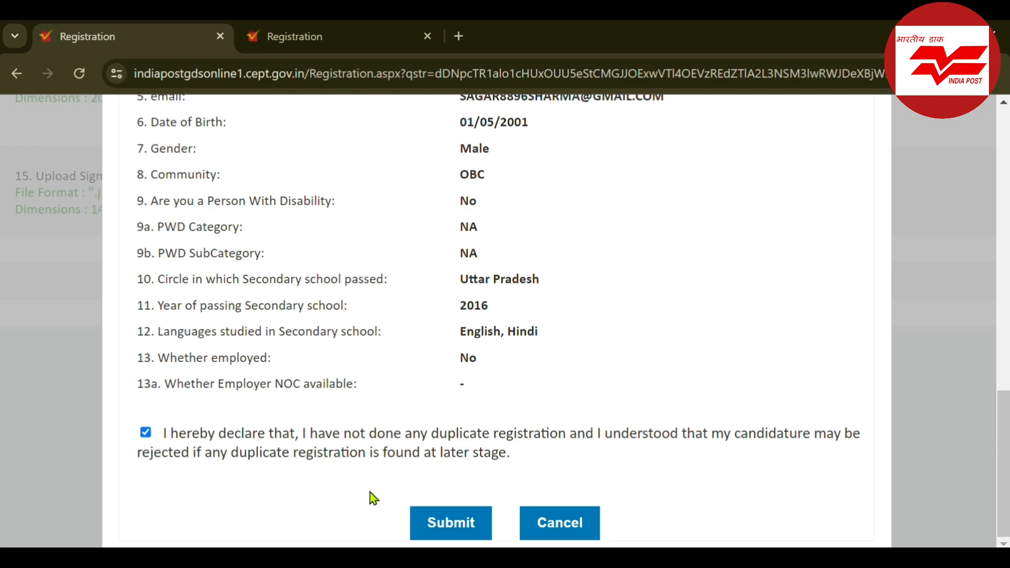
left_click(460, 518)
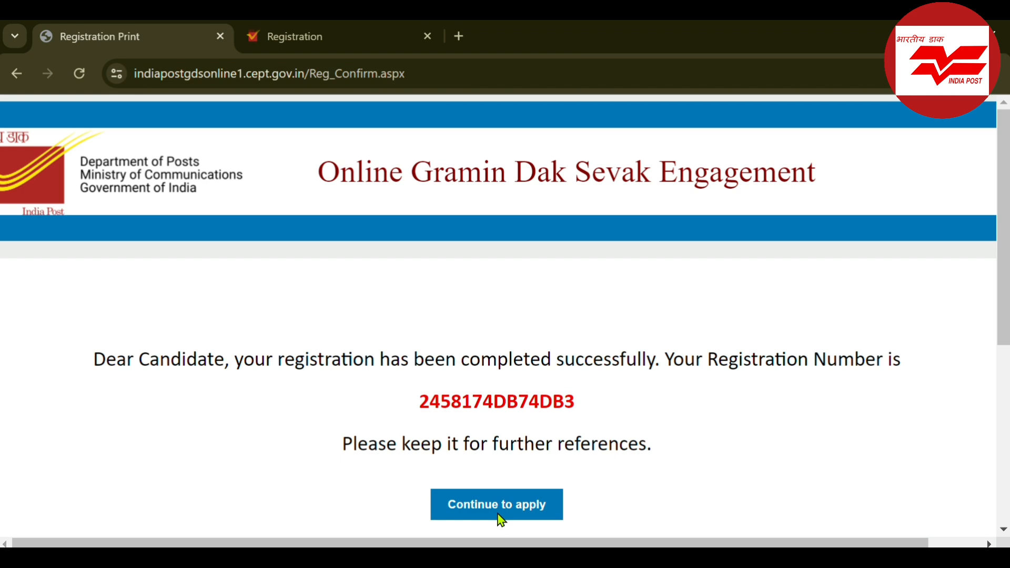
scroll(501, 521, "down", 3)
left_click(505, 343)
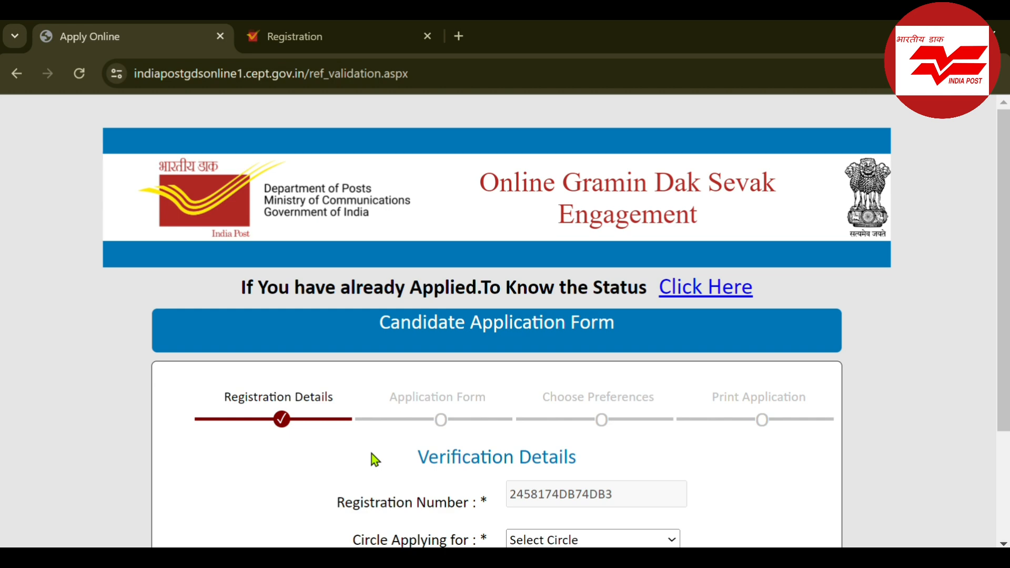
Choose Uttar Pradesh as the Circle Applying for and submit to get an OTP
scroll(373, 458, "down", 3)
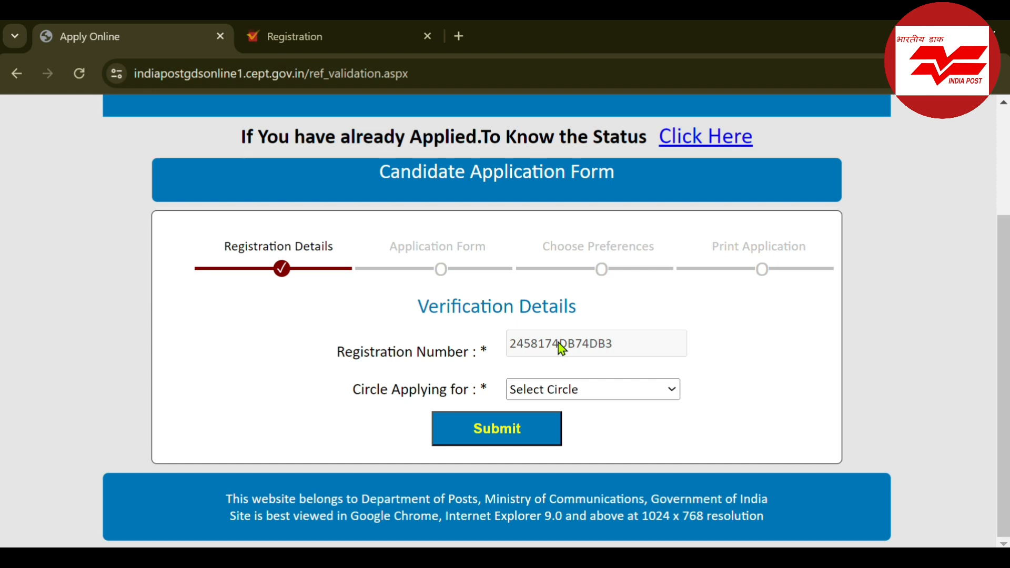
left_click(605, 396)
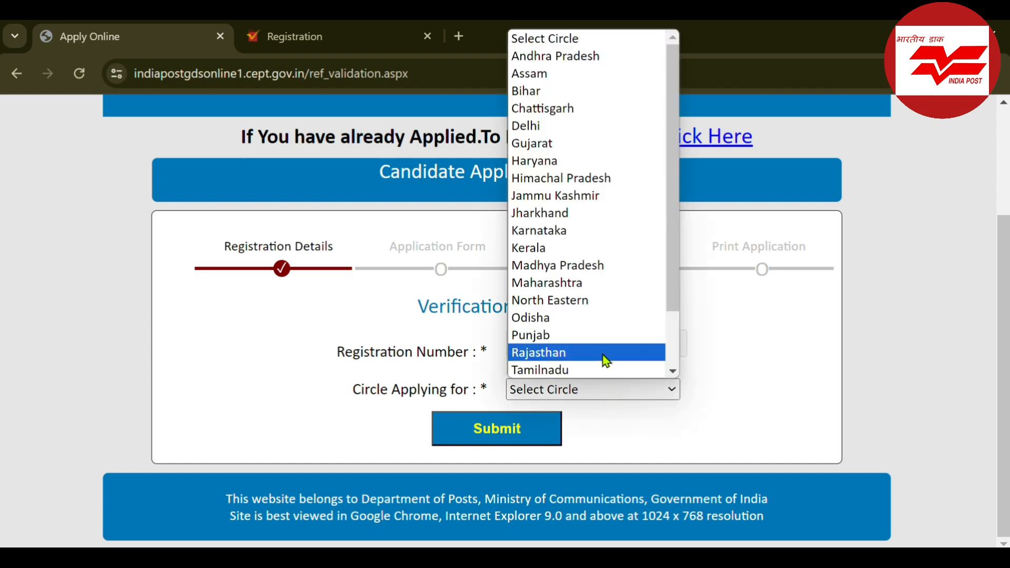
scroll(608, 345, "down", 2)
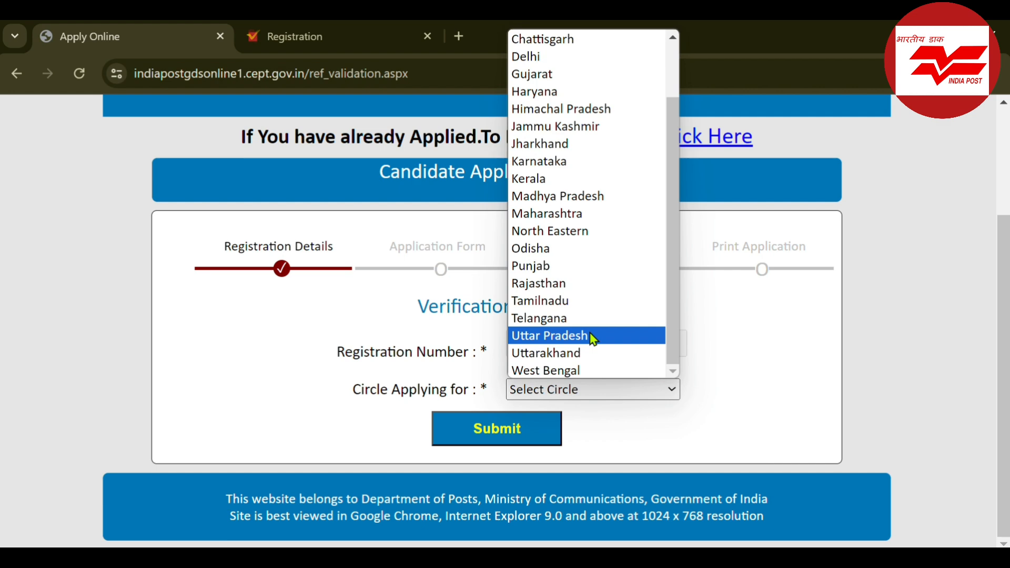
left_click(593, 338)
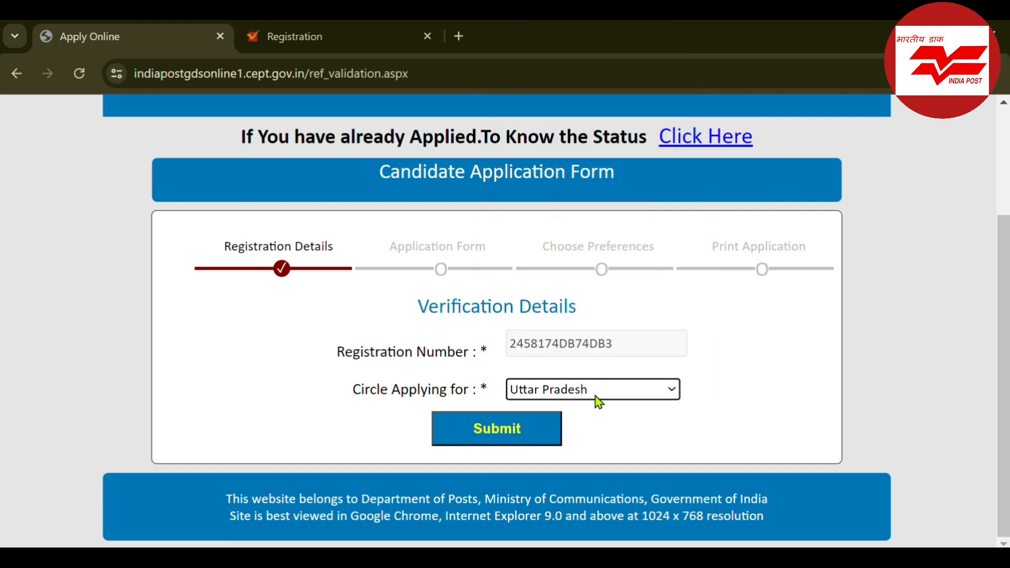
left_click(536, 426)
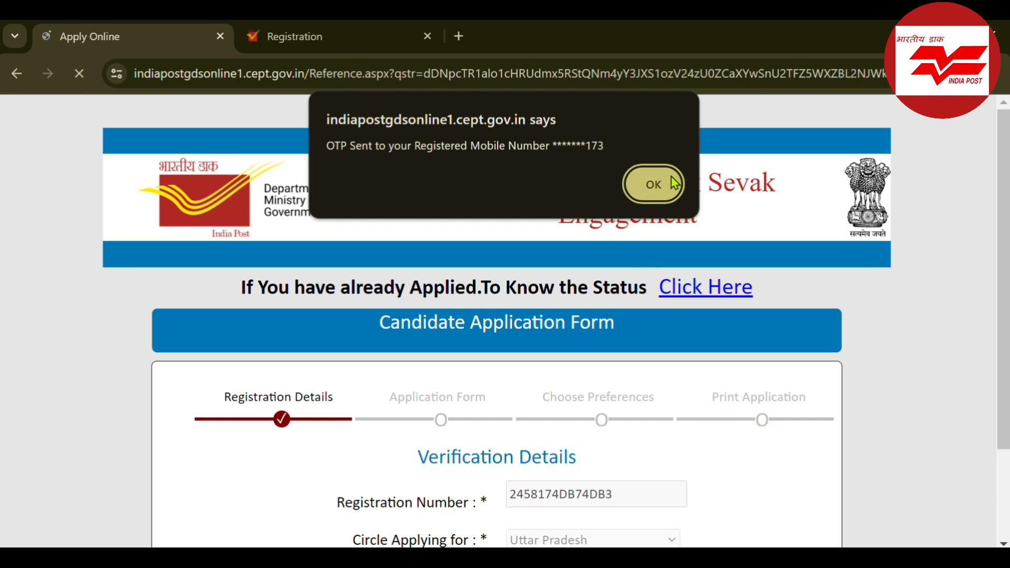
Dismiss the OTP alert, enter the received OTP and the captcha text, and click Next
left_click(659, 189)
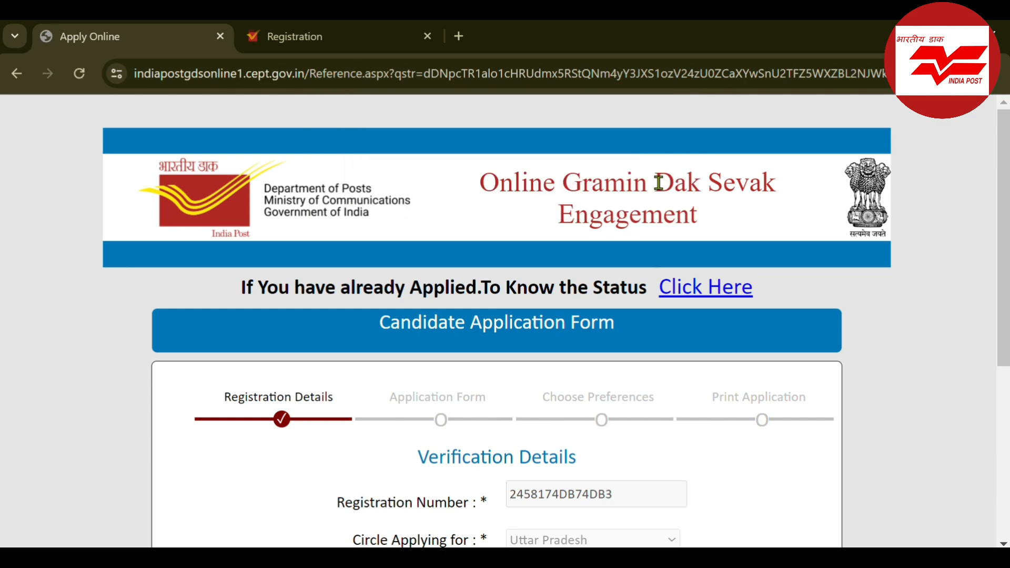
scroll(658, 184, "down", 5)
left_click(586, 329)
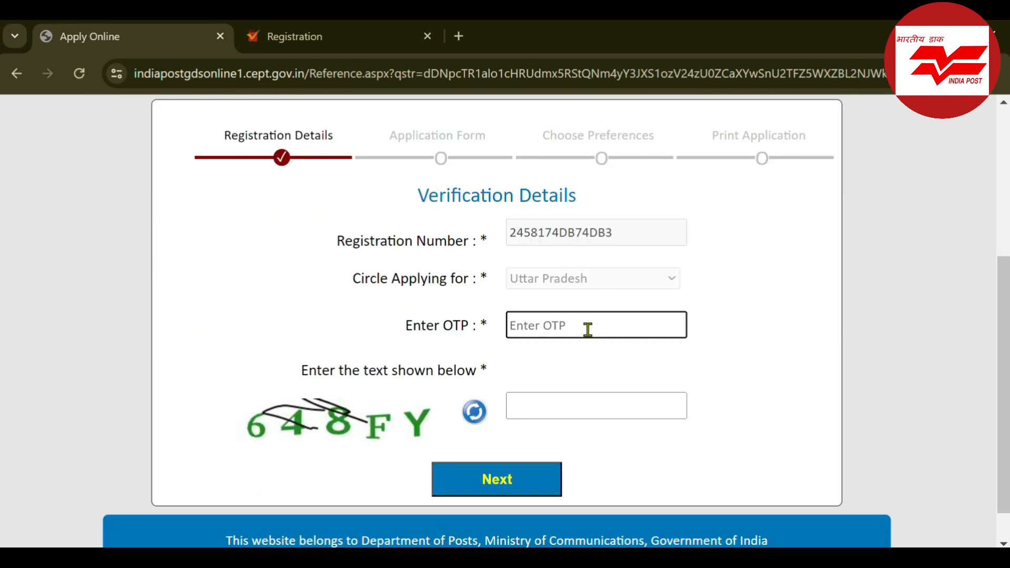
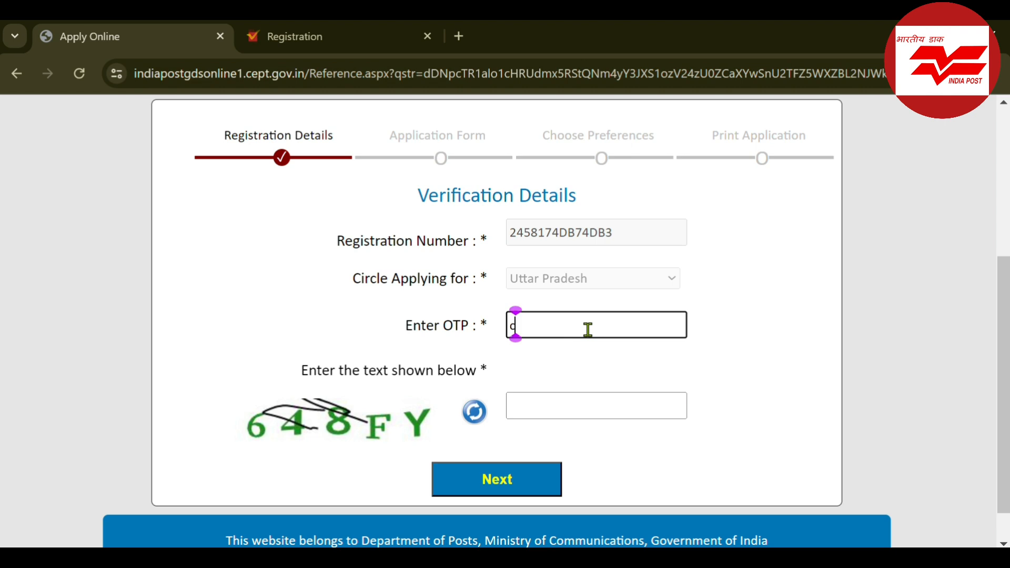
left_click(584, 409)
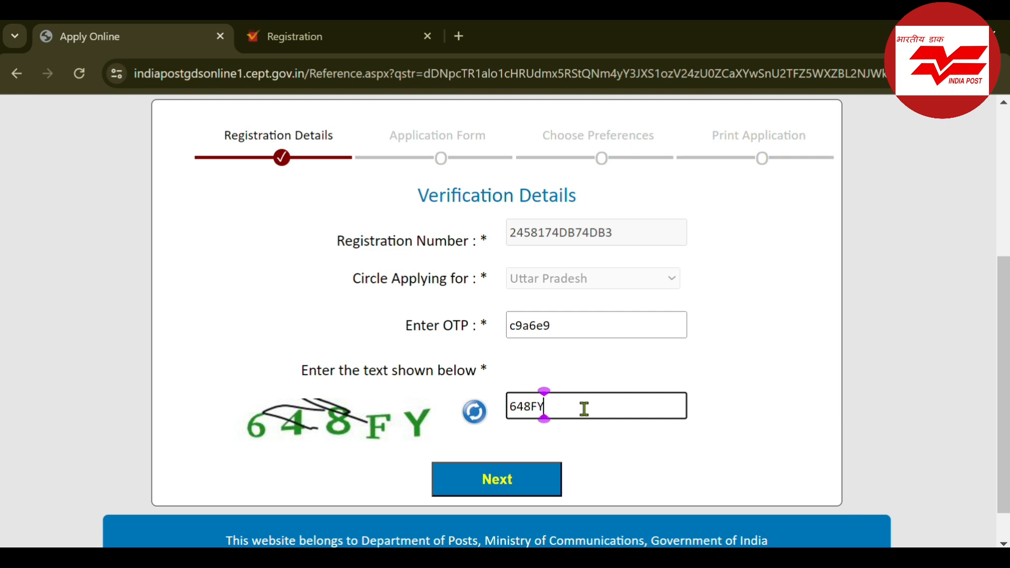
scroll(584, 409, "down", 1)
left_click(510, 434)
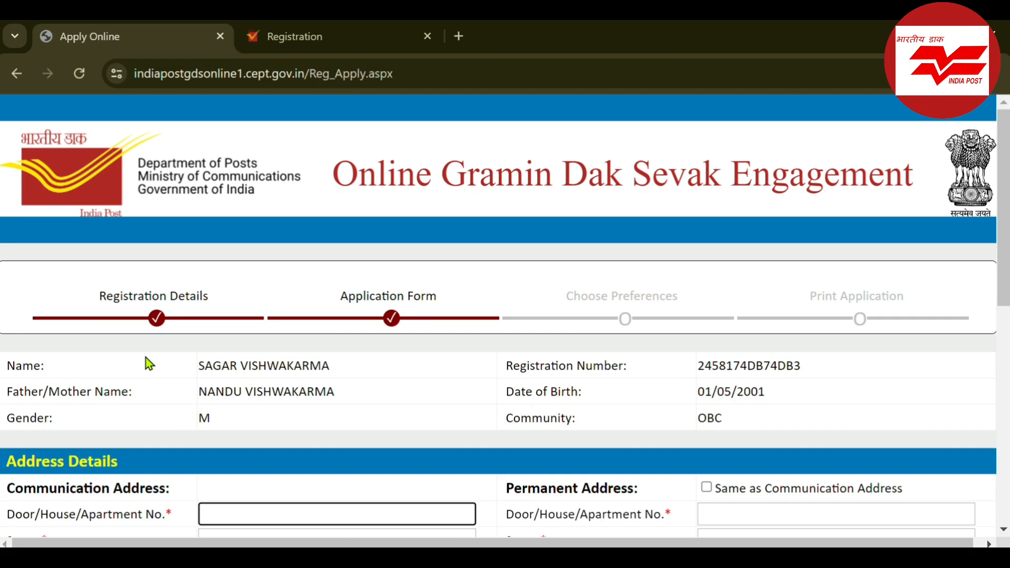
Scroll through the Address Details and Qualification Details sections of the loaded application form
scroll(417, 406, "down", 3)
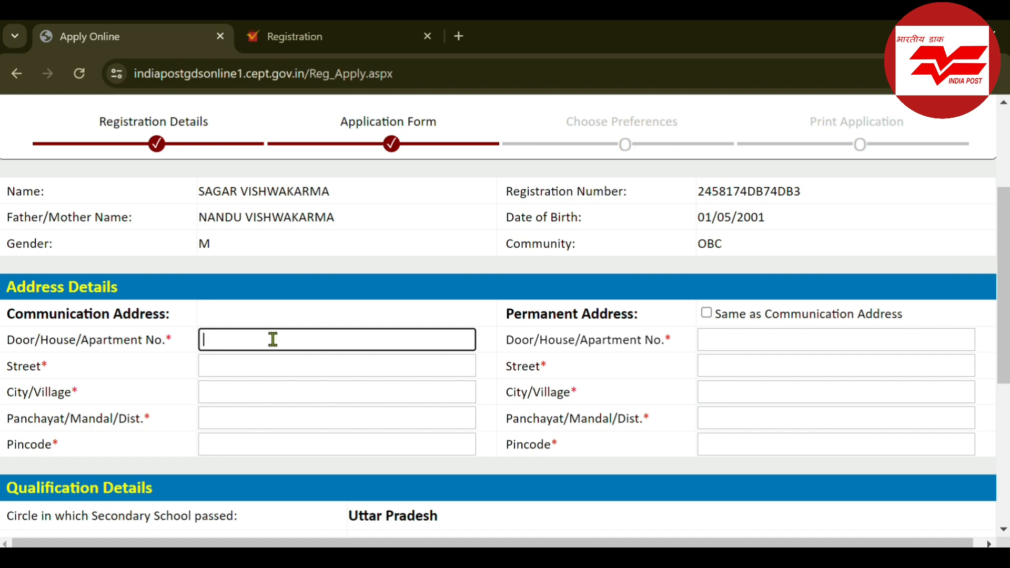
scroll(221, 338, "down", 3)
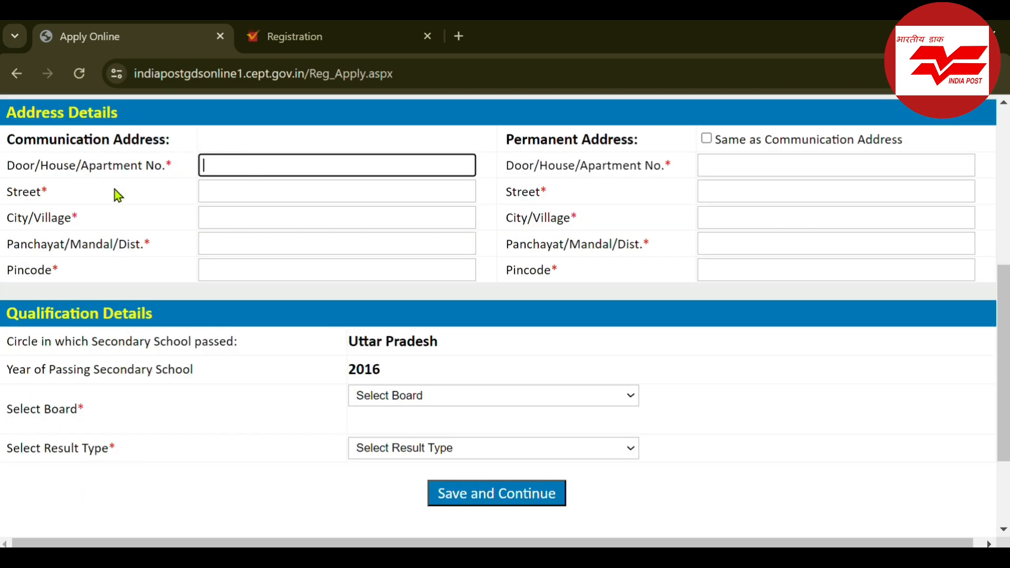
scroll(209, 341, "down", 2)
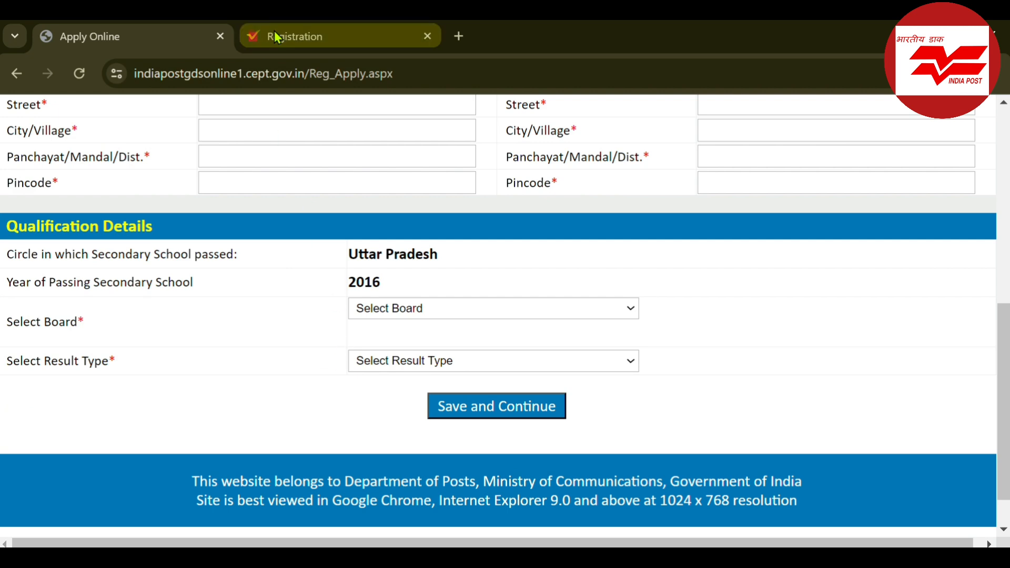
scroll(343, 119, "up", 3)
scroll(348, 368, "down", 3)
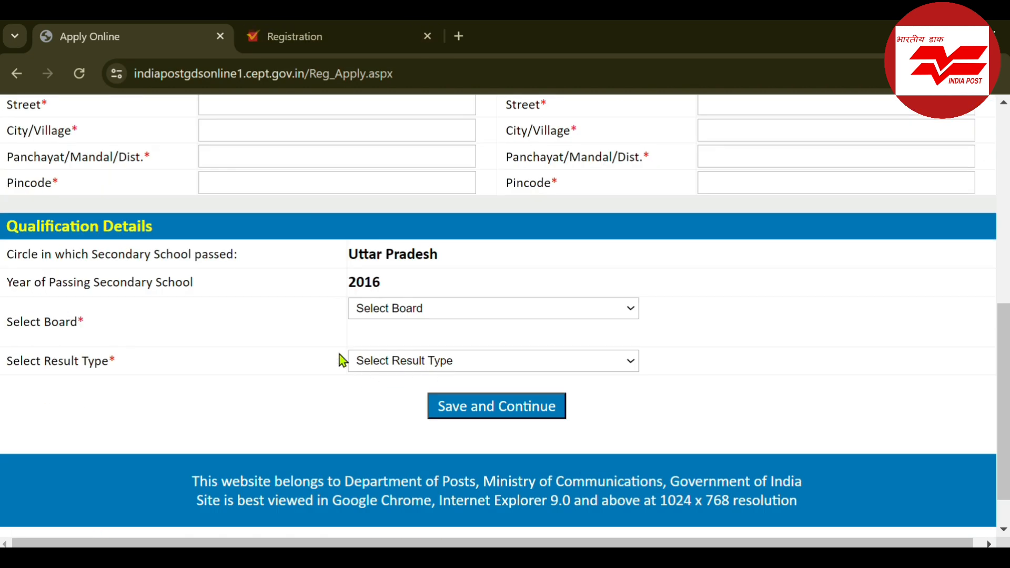
scroll(356, 354, "up", 2)
scroll(297, 158, "up", 2)
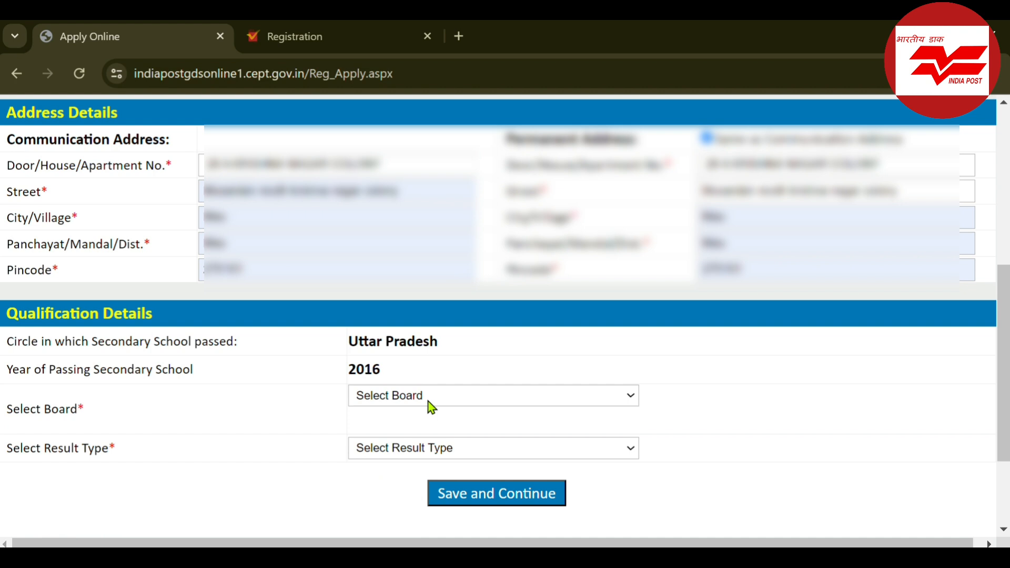
Pick 'Central Board of Secondary Education with additional subject' in the Select Board list
left_click(431, 405)
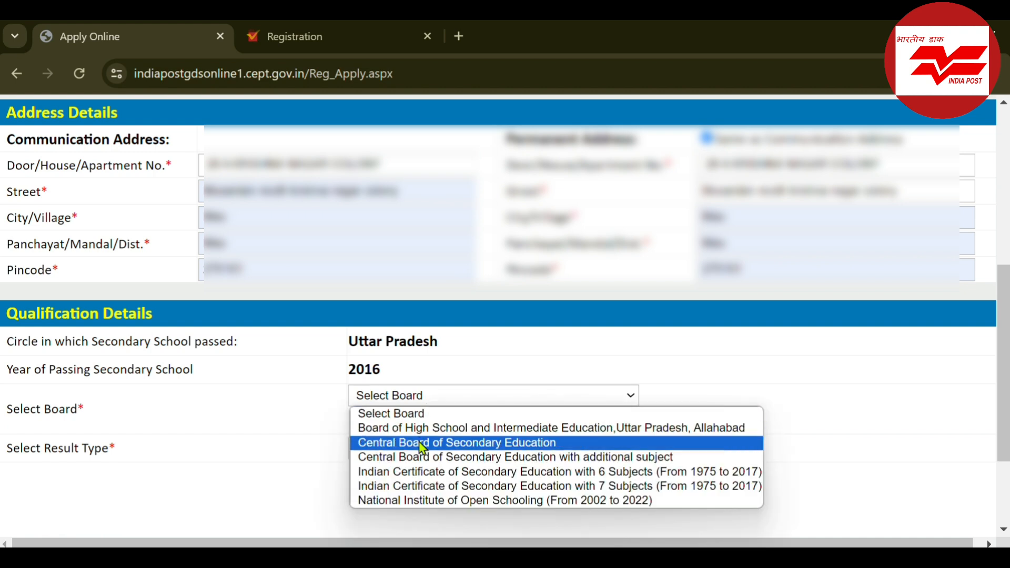
left_click(202, 491)
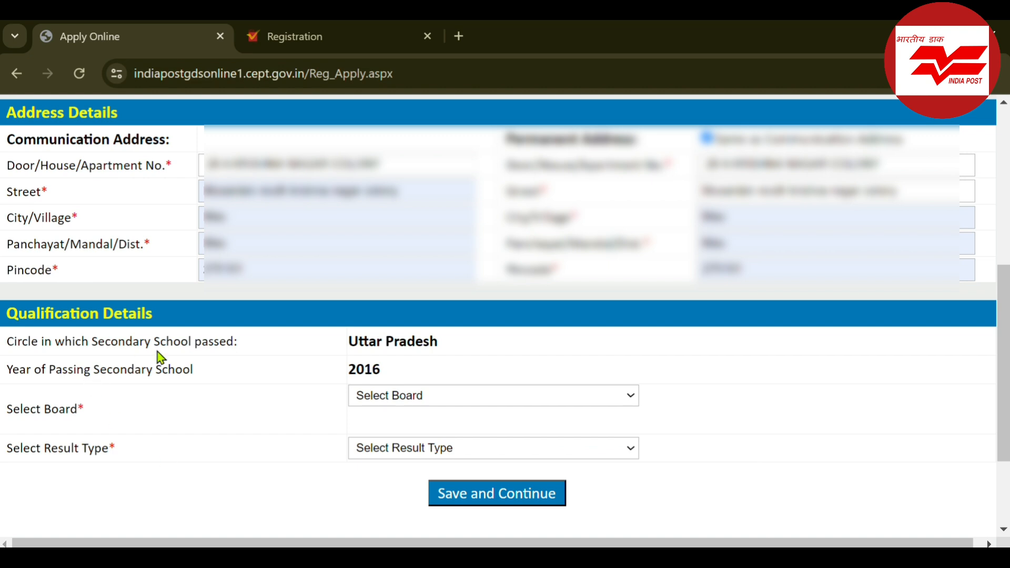
left_click(434, 406)
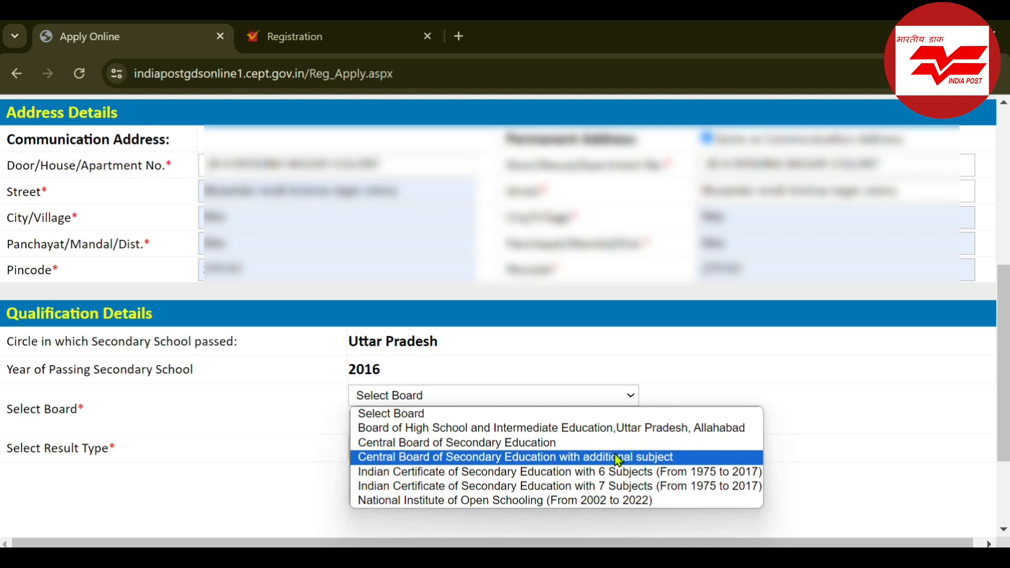
left_click(543, 457)
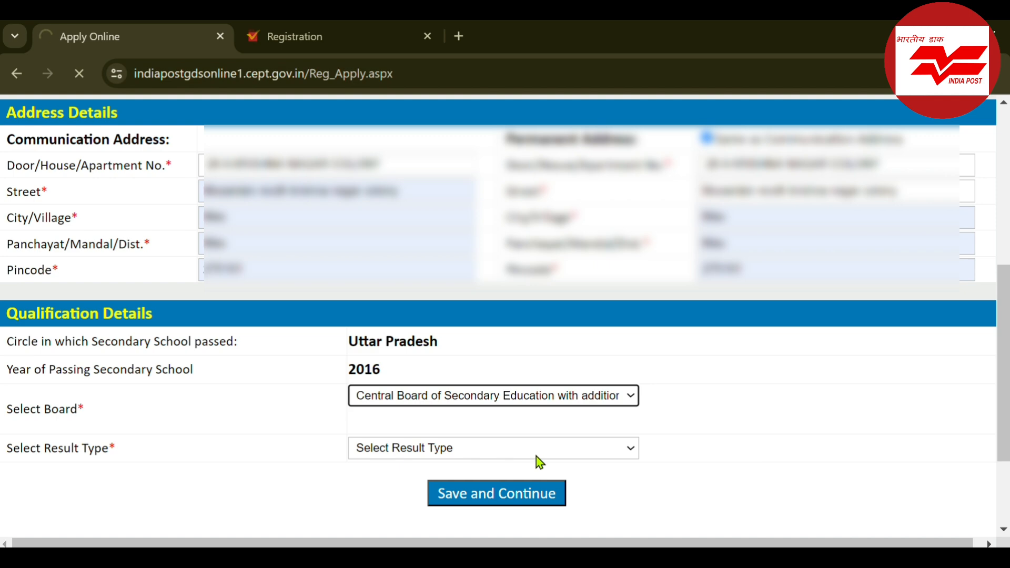
left_click(536, 456)
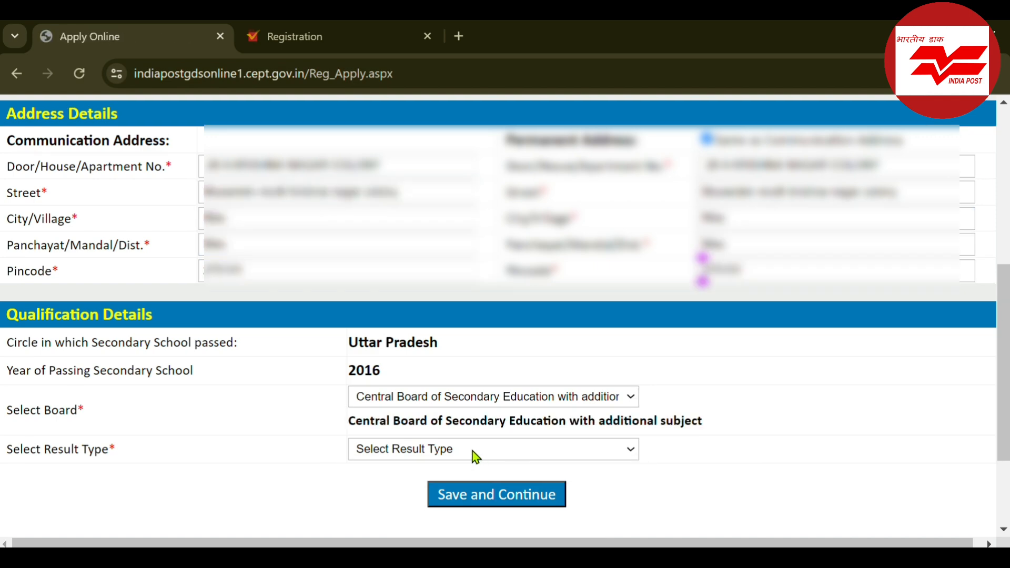
Choose Grades in the Select Result Type dropdown under Qualification Details
left_click(476, 453)
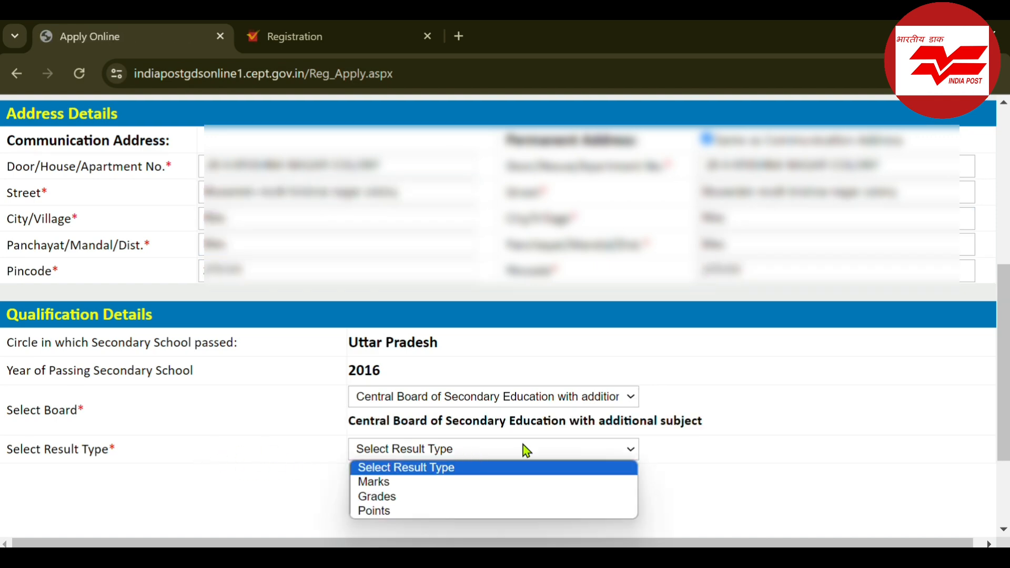
left_click_drag(19, 452, 711, 452)
left_click(732, 455)
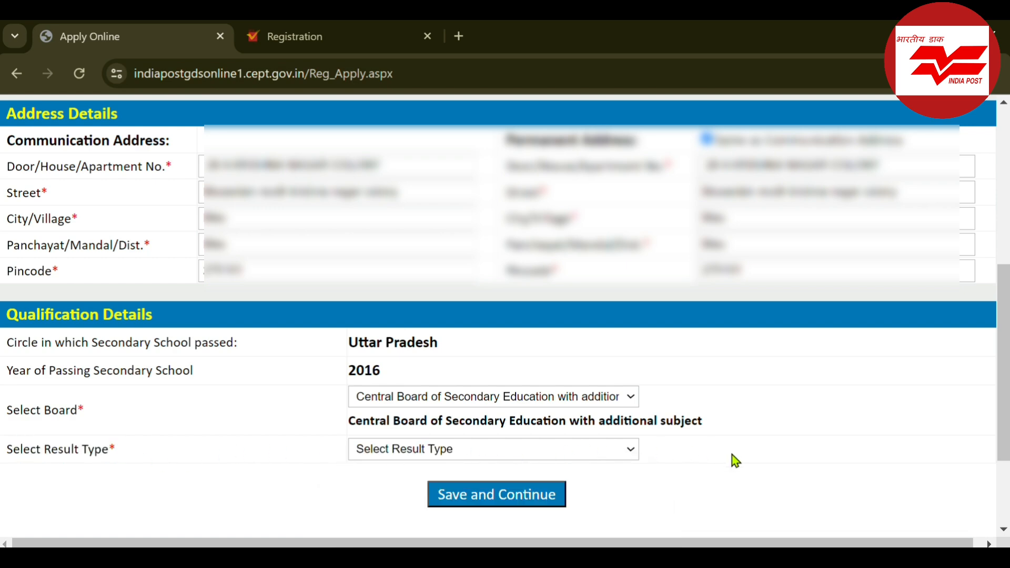
left_click(623, 451)
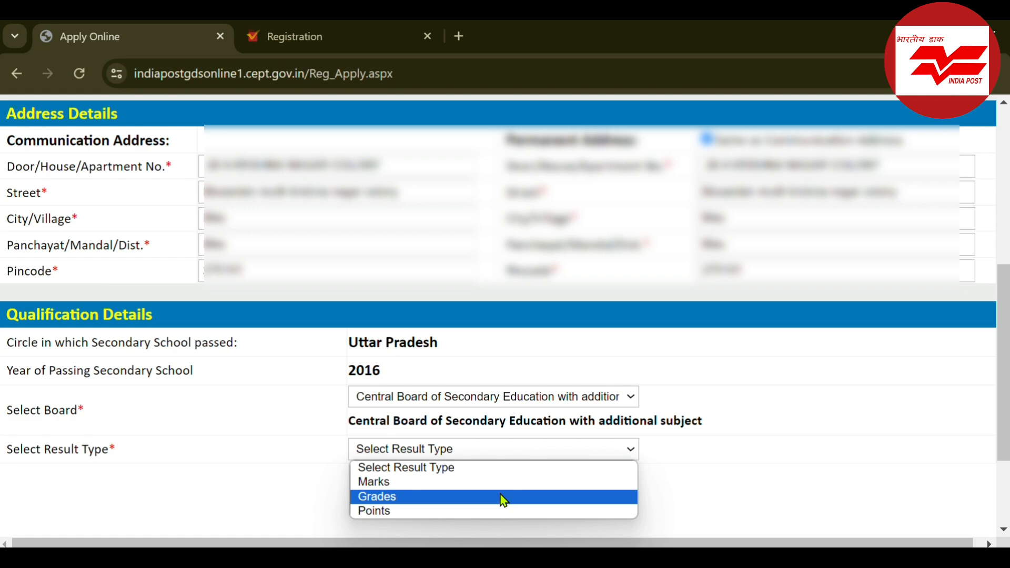
left_click(612, 497)
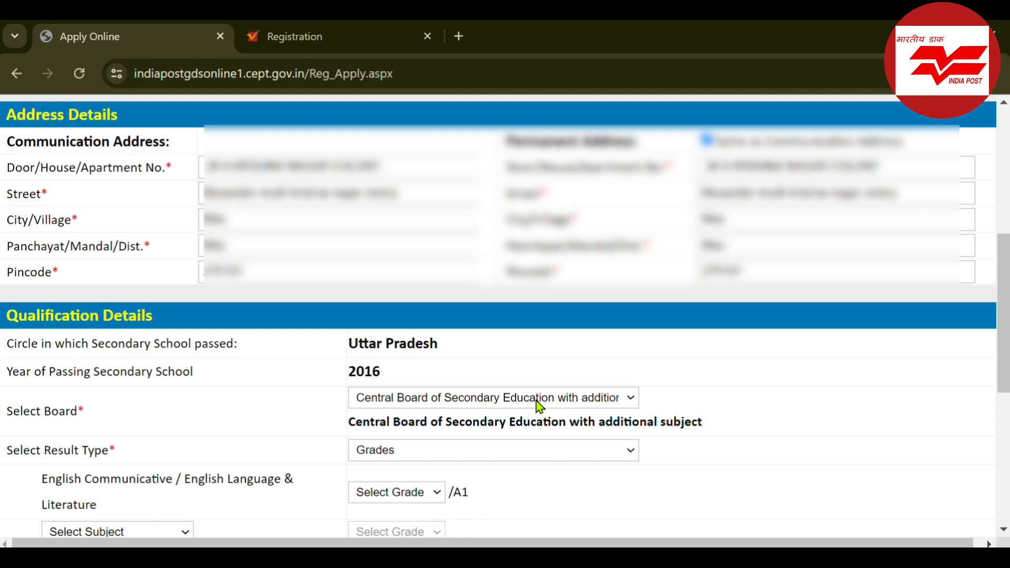
Give English grade A1 and add Hindi -A / Hindi- B as the second language with grade A1
scroll(496, 426, "down", 5)
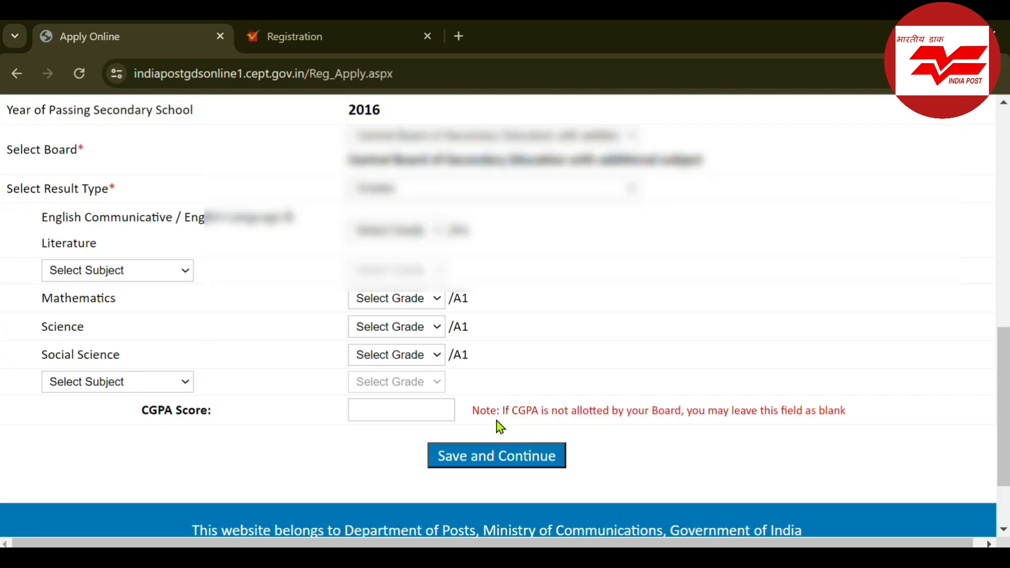
scroll(499, 426, "up", 3)
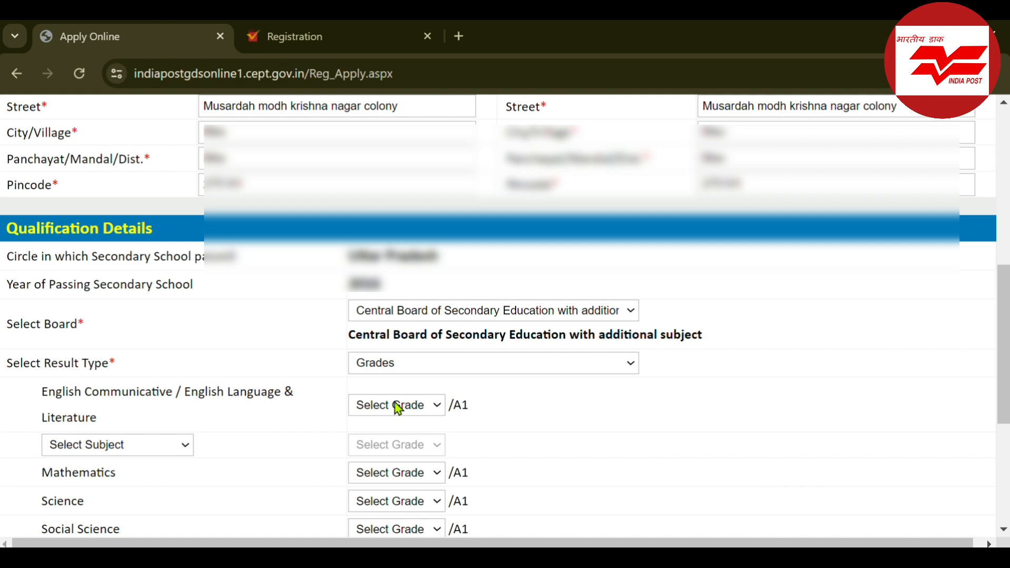
triple_click(826, 321)
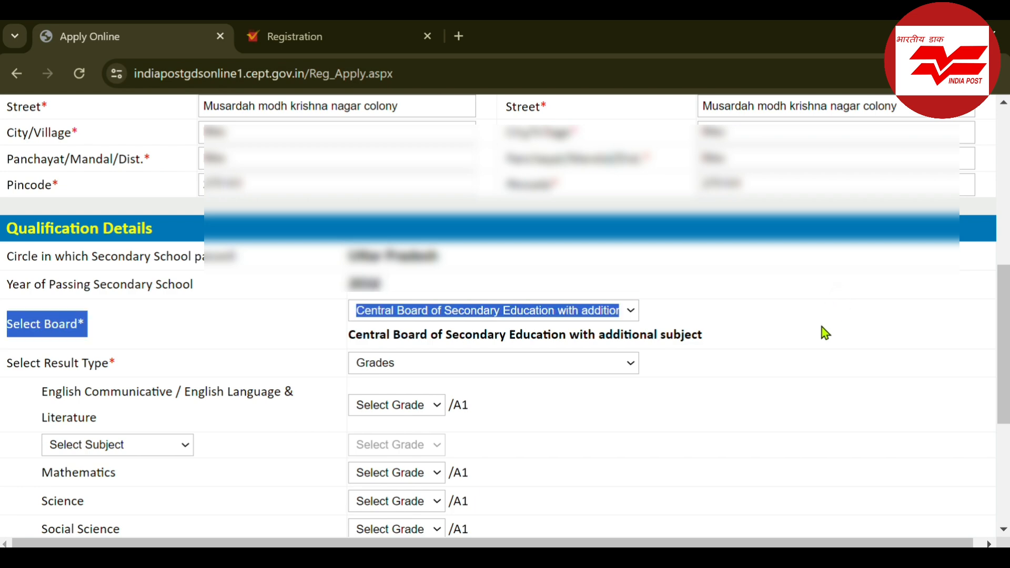
left_click(731, 420)
left_click(430, 415)
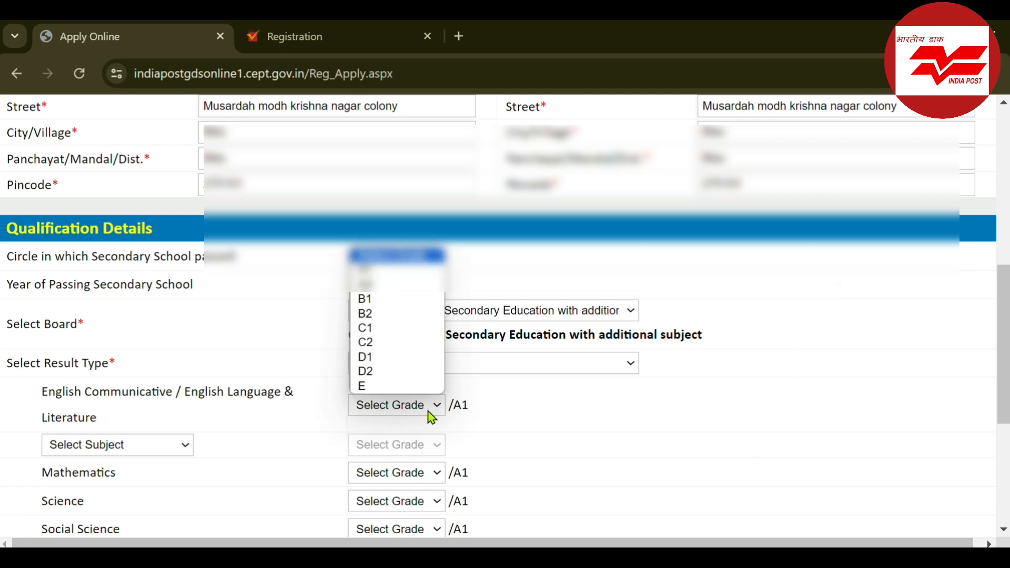
left_click(392, 274)
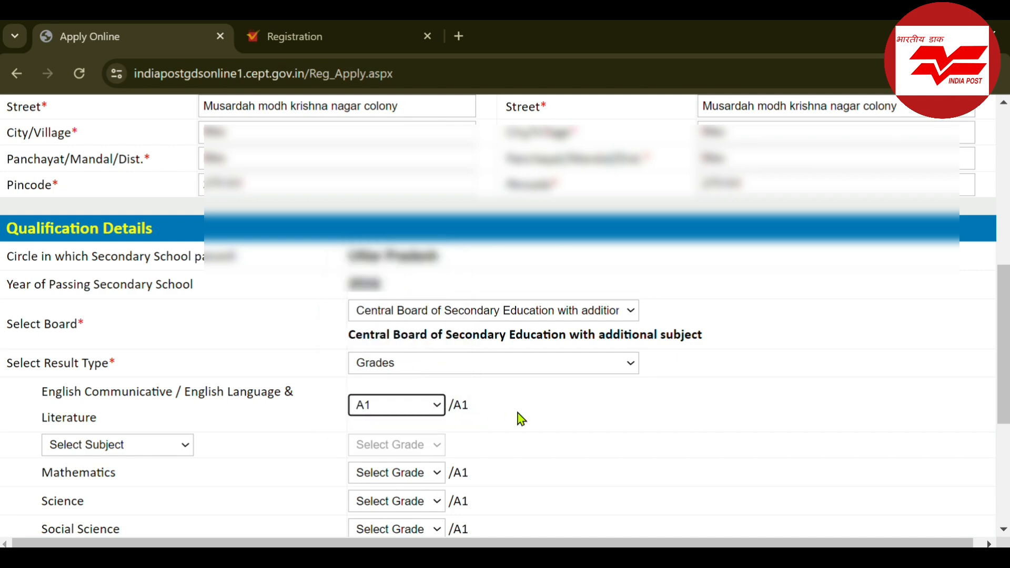
scroll(521, 419, "down", 2)
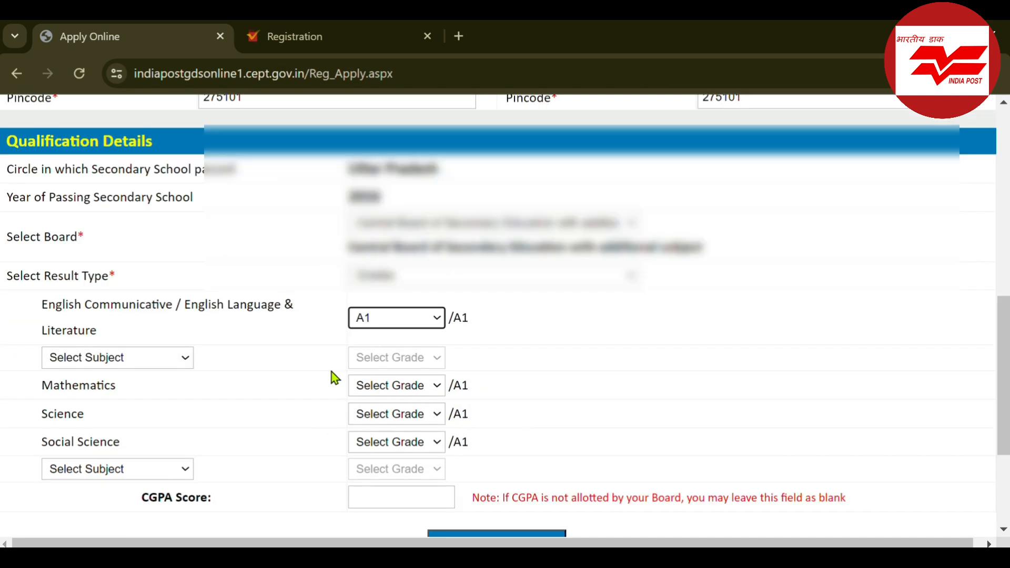
left_click(119, 361)
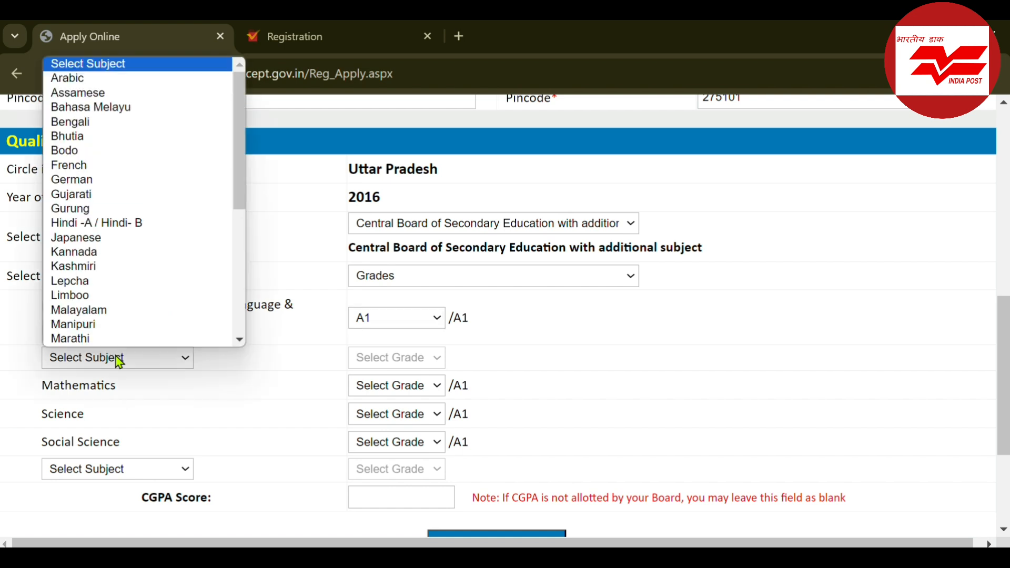
left_click(147, 229)
left_click(397, 360)
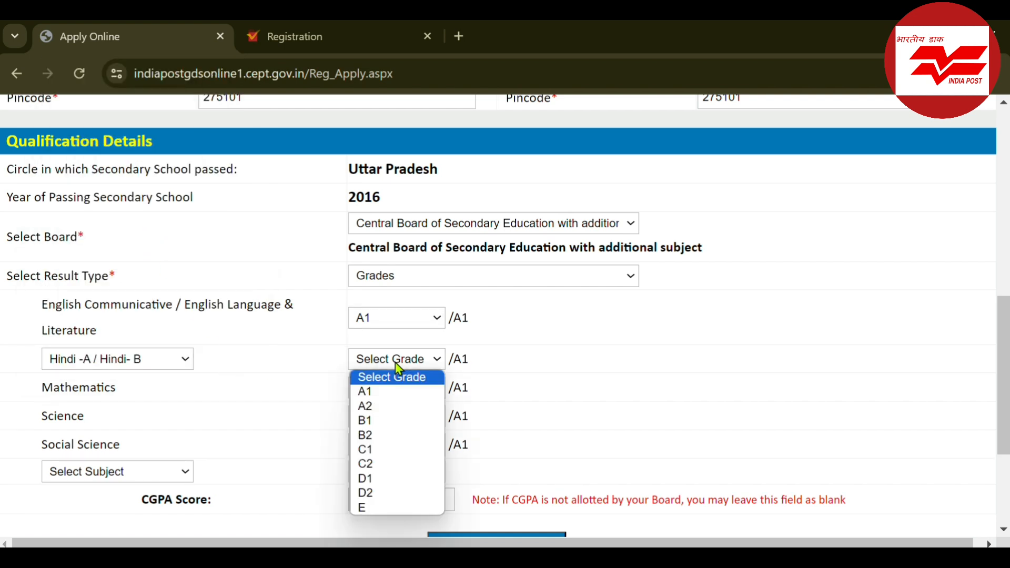
left_click(376, 392)
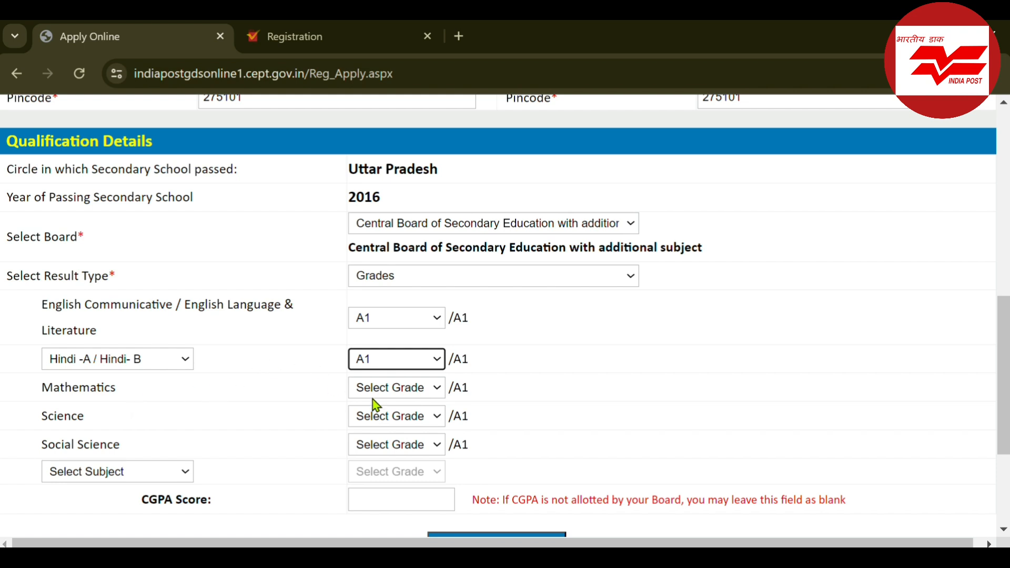
Grade Mathematics, Science and Social Science A1
left_click(387, 394)
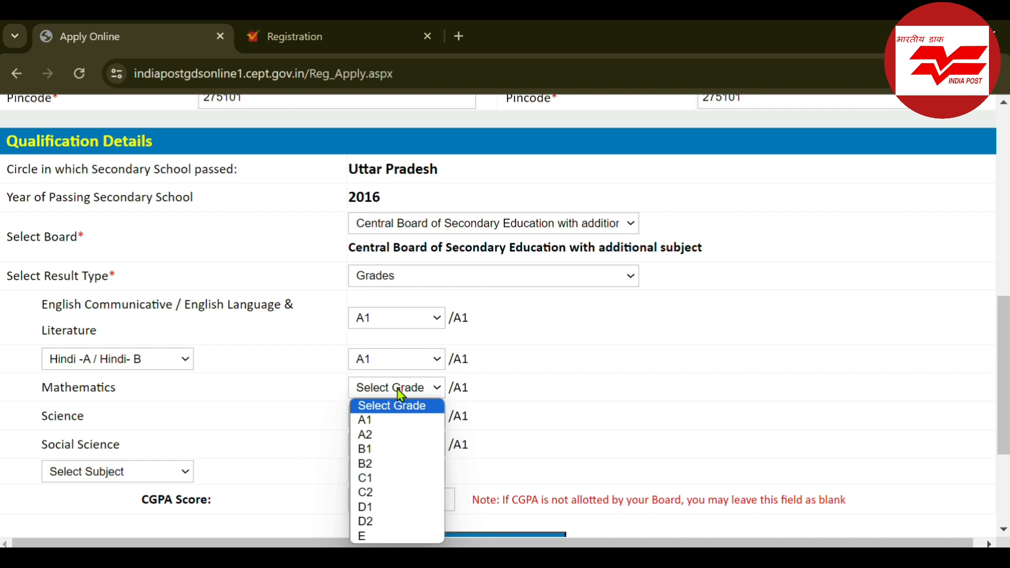
left_click(396, 419)
left_click(397, 419)
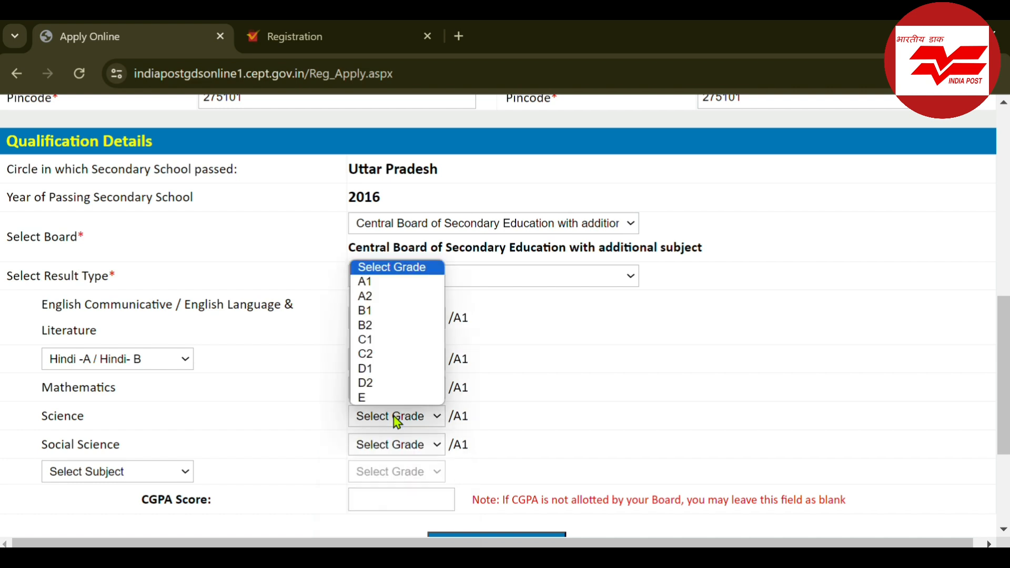
left_click(414, 284)
left_click(411, 445)
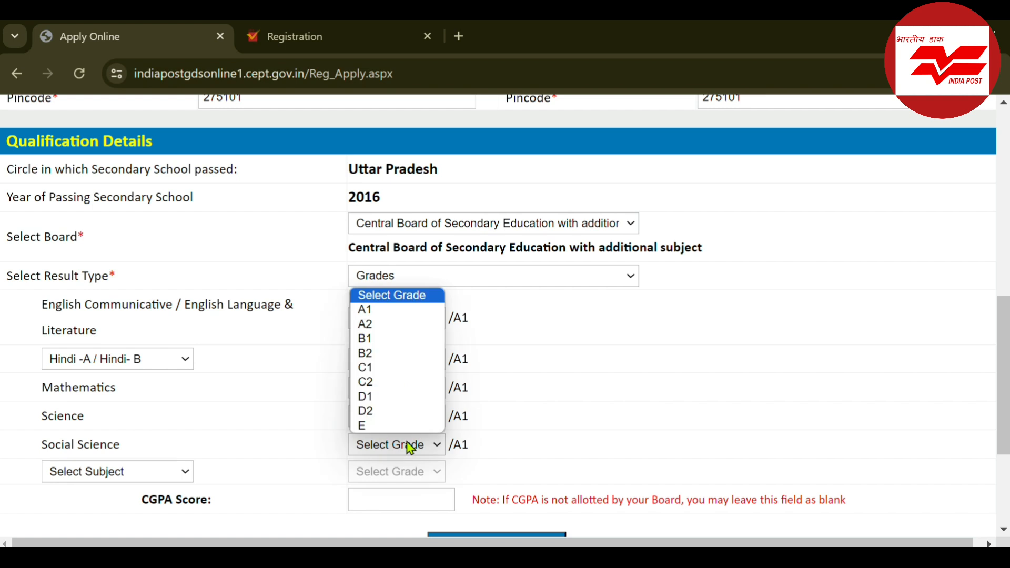
left_click(392, 313)
Add Information Technology as the additional subject with grade A1
left_click(158, 476)
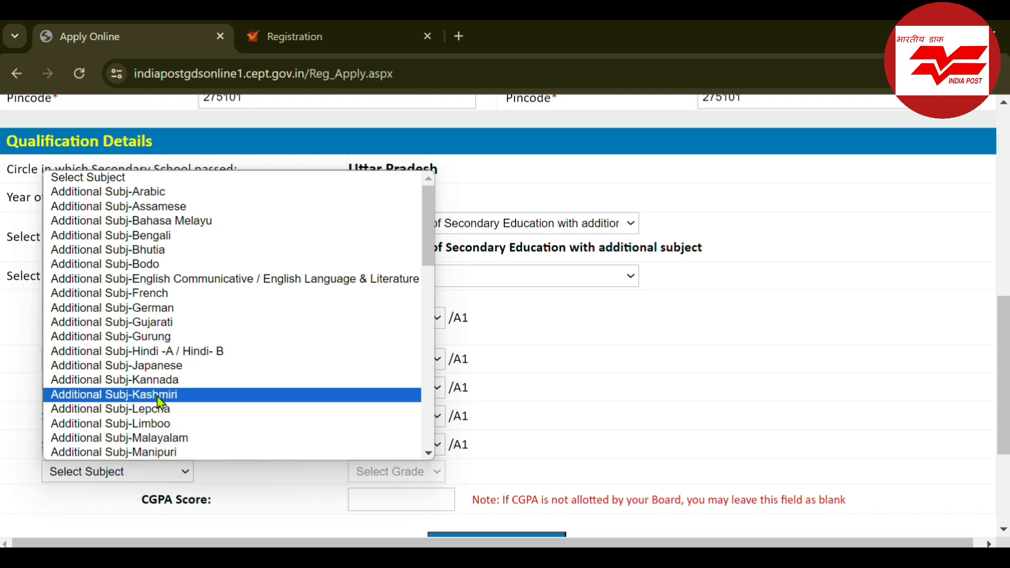
scroll(161, 403, "down", 10)
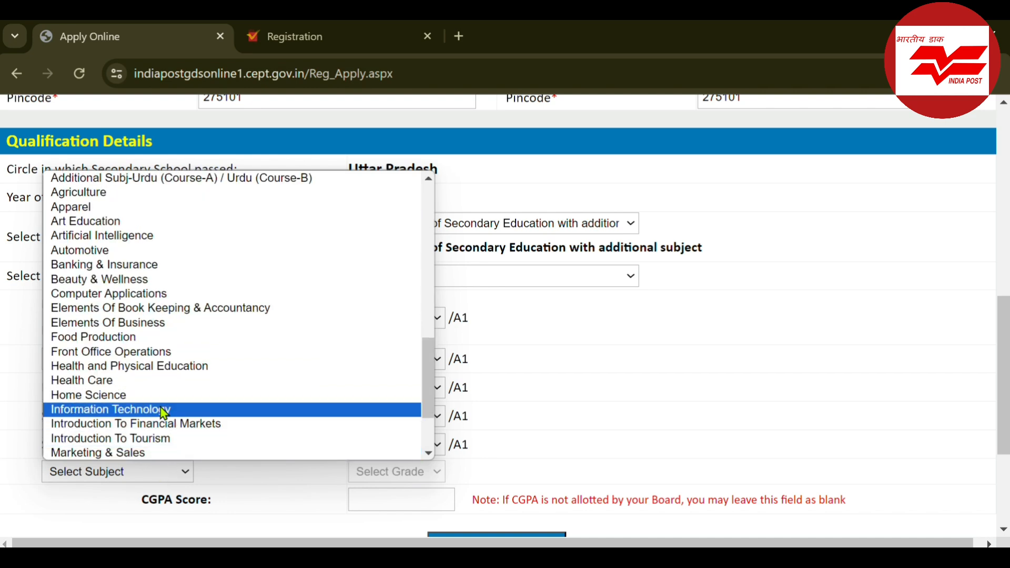
scroll(163, 412, "down", 2)
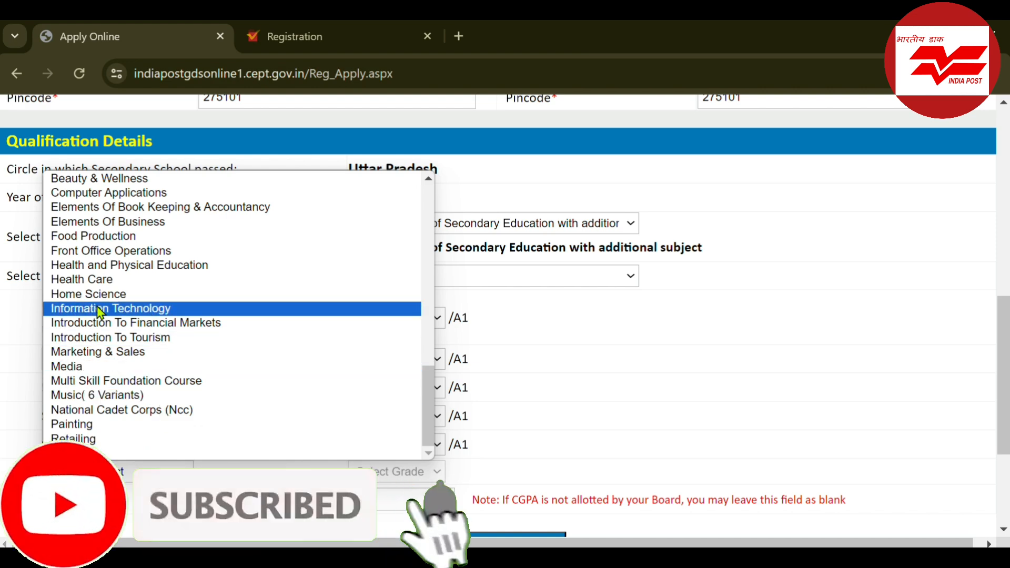
scroll(100, 312, "up", 12)
scroll(153, 350, "down", 10)
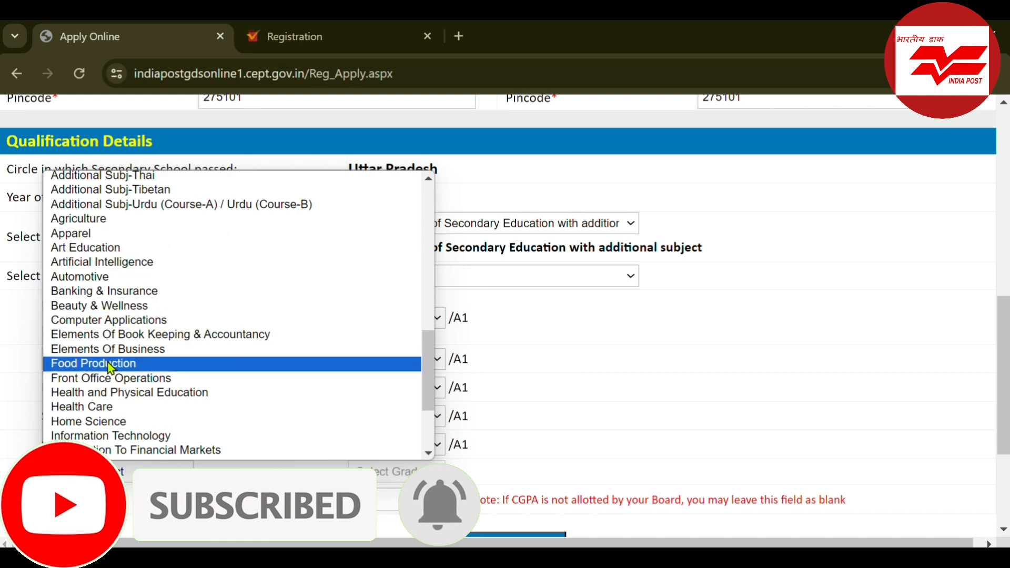
scroll(109, 367, "down", 3)
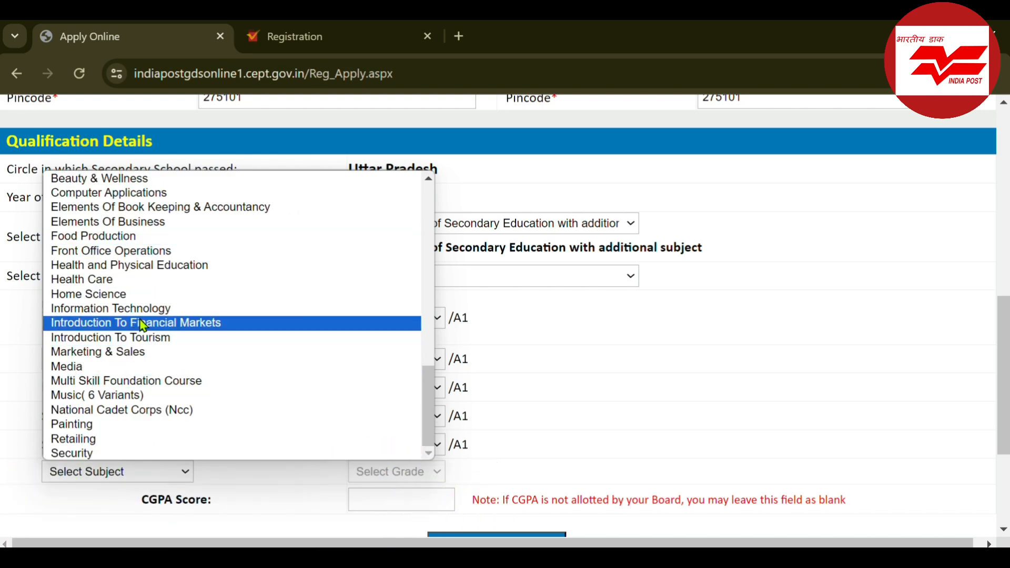
left_click(143, 310)
left_click(438, 476)
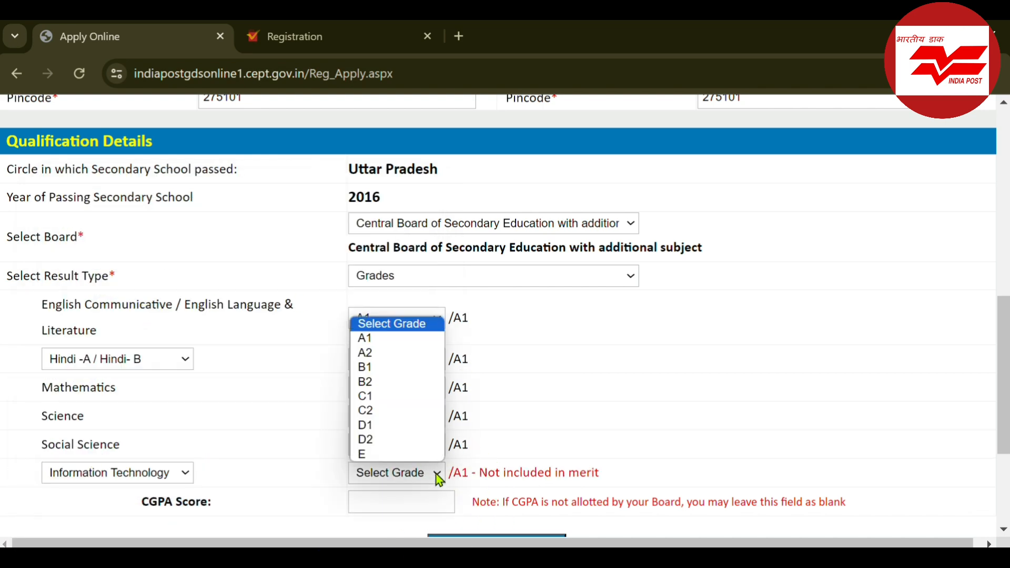
left_click(413, 340)
scroll(573, 498, "down", 3)
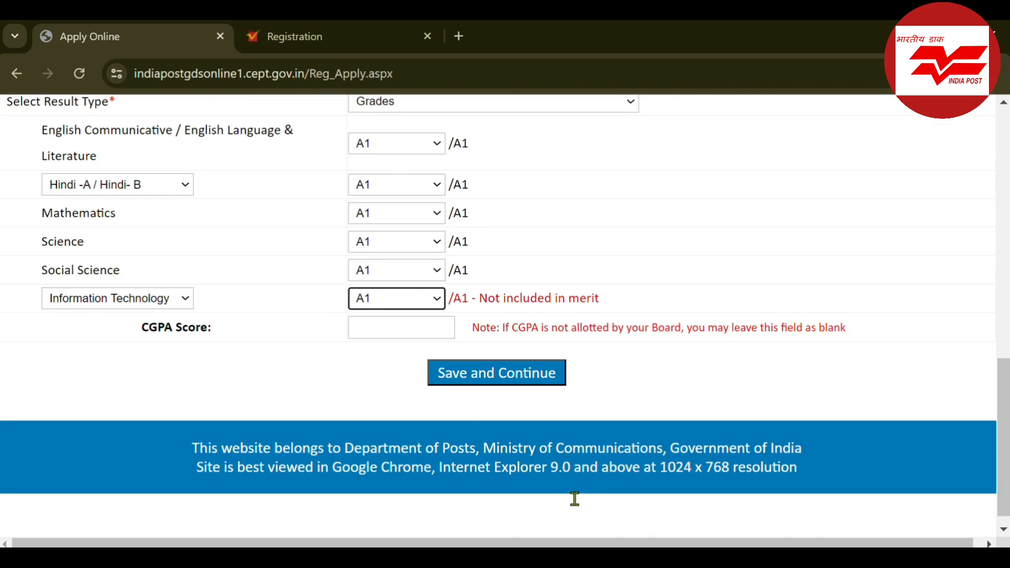
Enter 10 as the CGPA score and save the qualification details with Save and Continue
left_click(435, 336)
type("1")
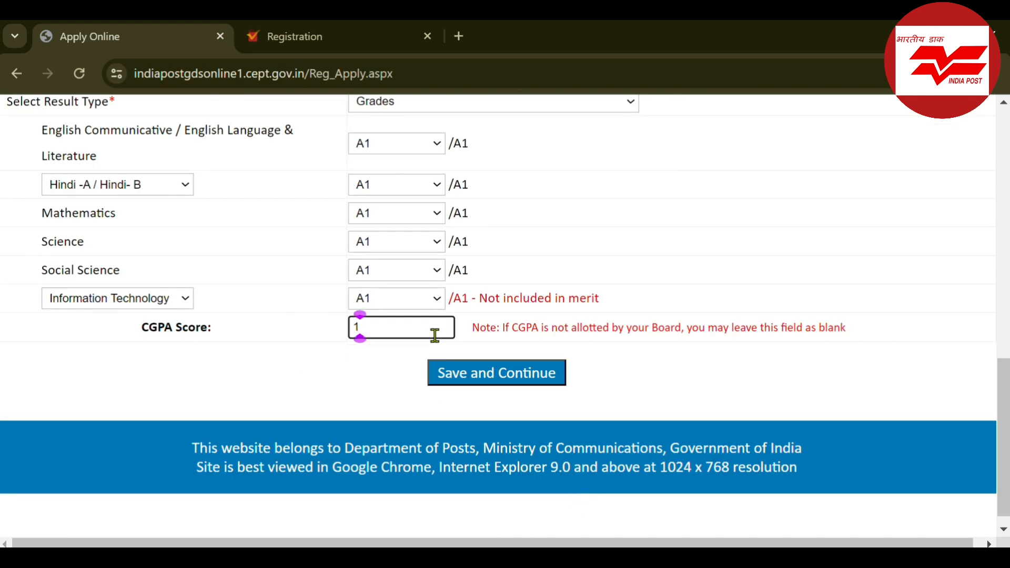
type("0")
scroll(610, 327, "up", 3)
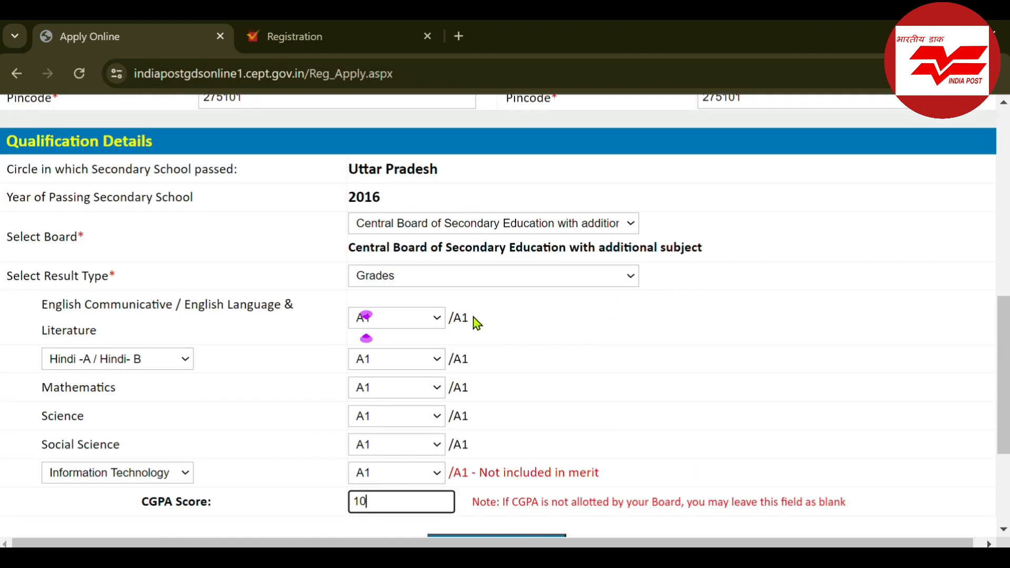
scroll(579, 413, "down", 3)
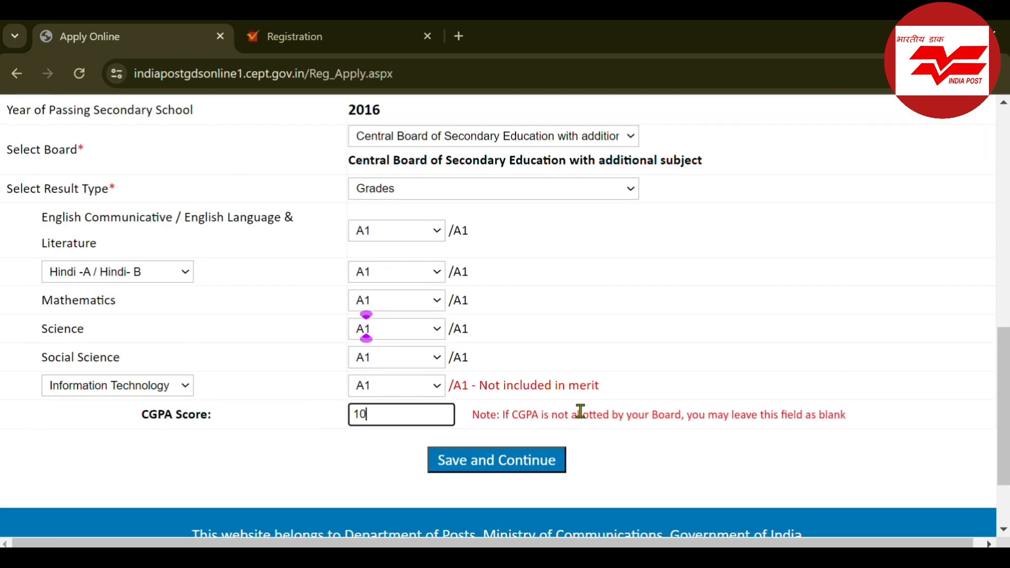
scroll(371, 374, "up", 3)
scroll(372, 376, "down", 3)
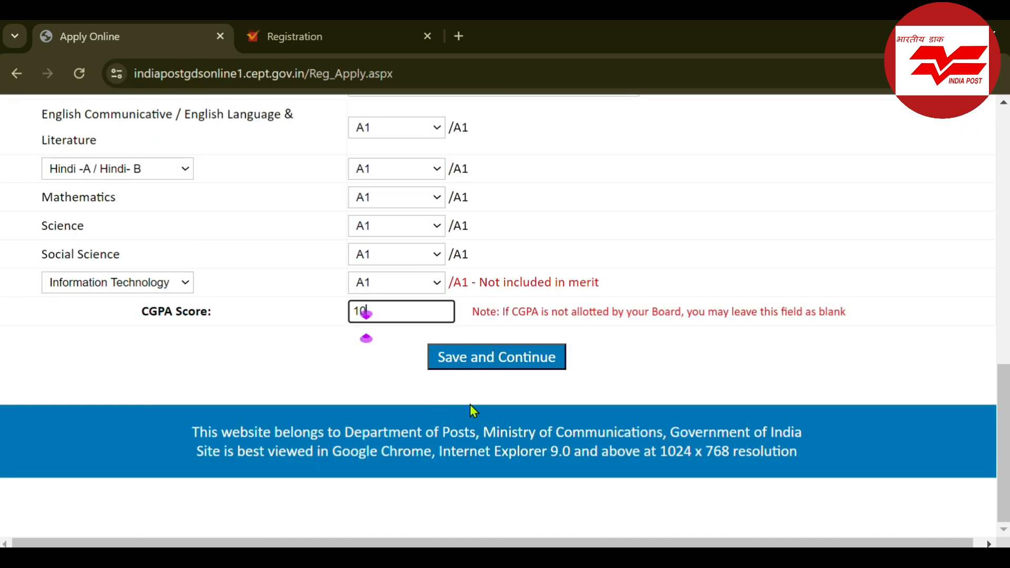
left_click(492, 356)
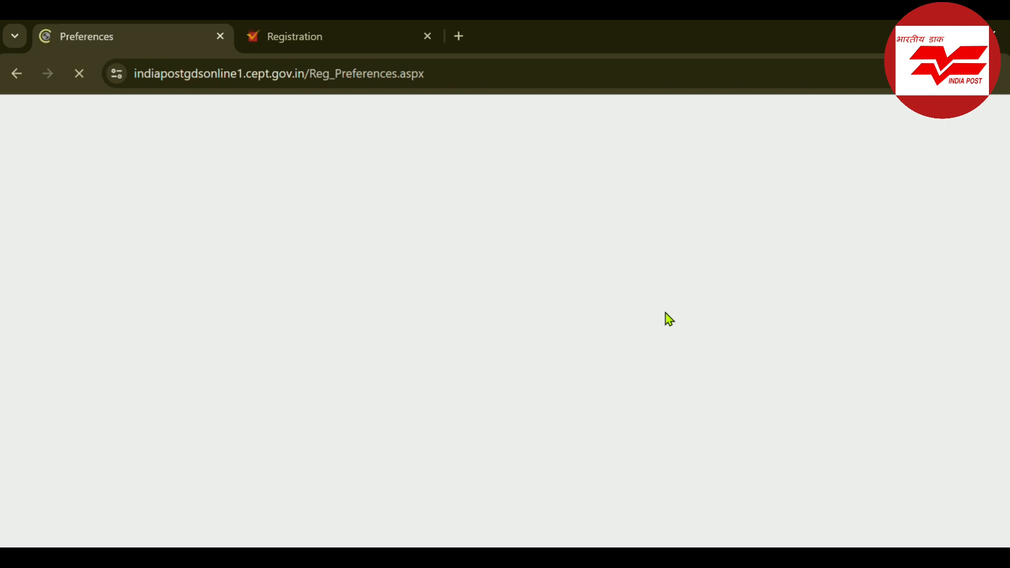
Scroll the loaded Preferences page to the Choose your preferences here section
scroll(334, 389, "up", 3)
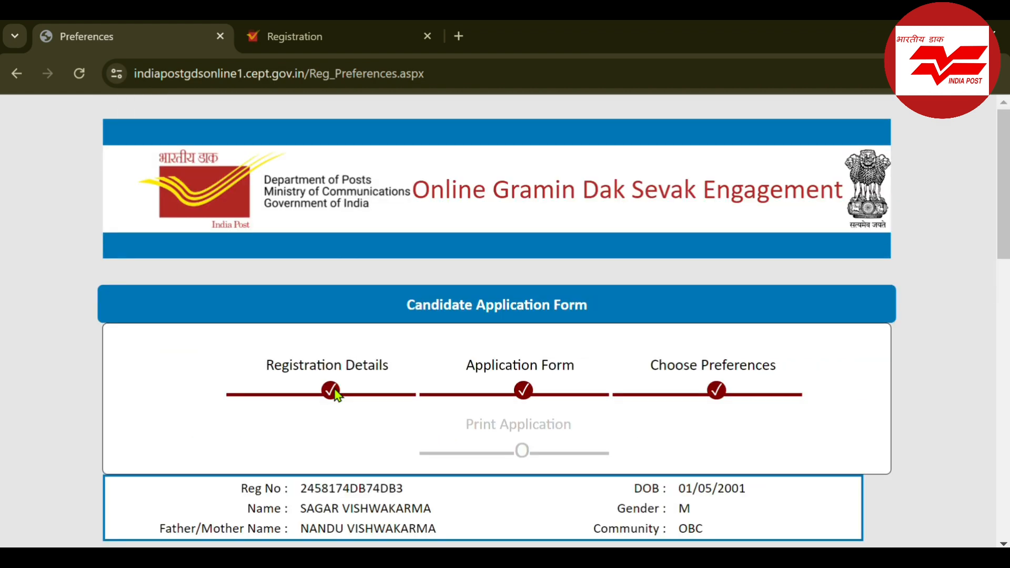
scroll(441, 505, "down", 3)
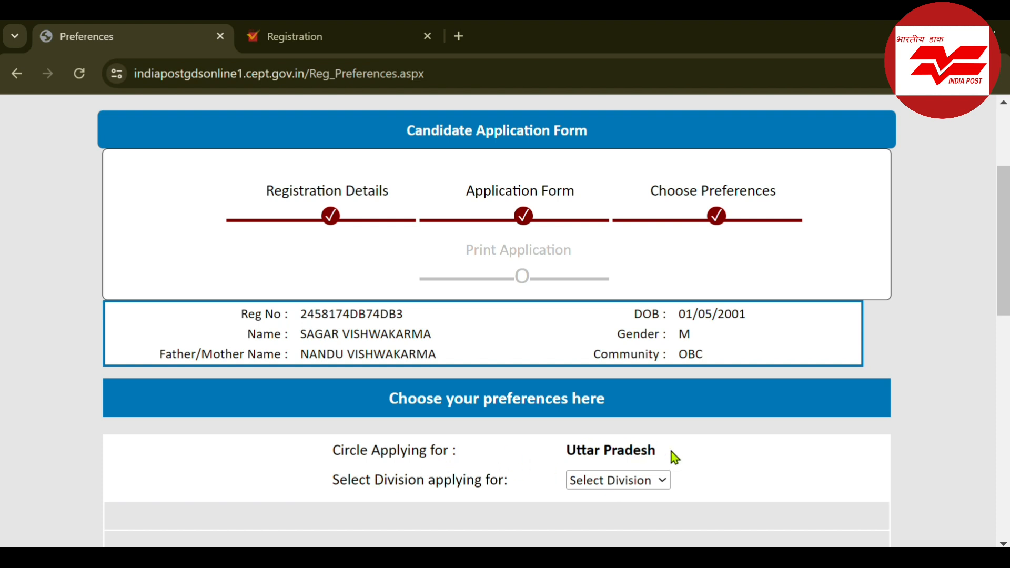
Choose Azamgarh Division and tick the 'I hereby declare that' declaration
left_click(601, 486)
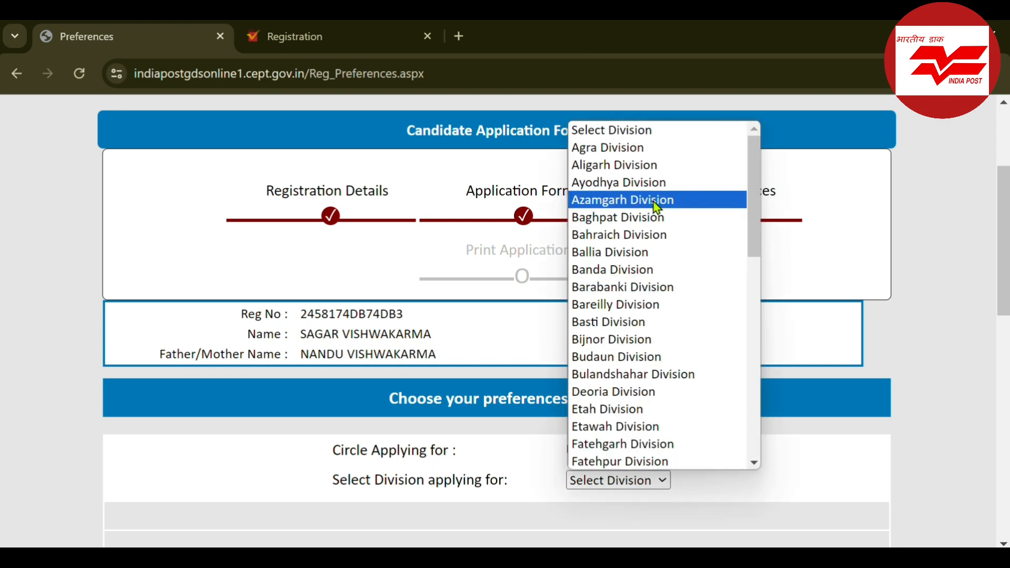
left_click(656, 207)
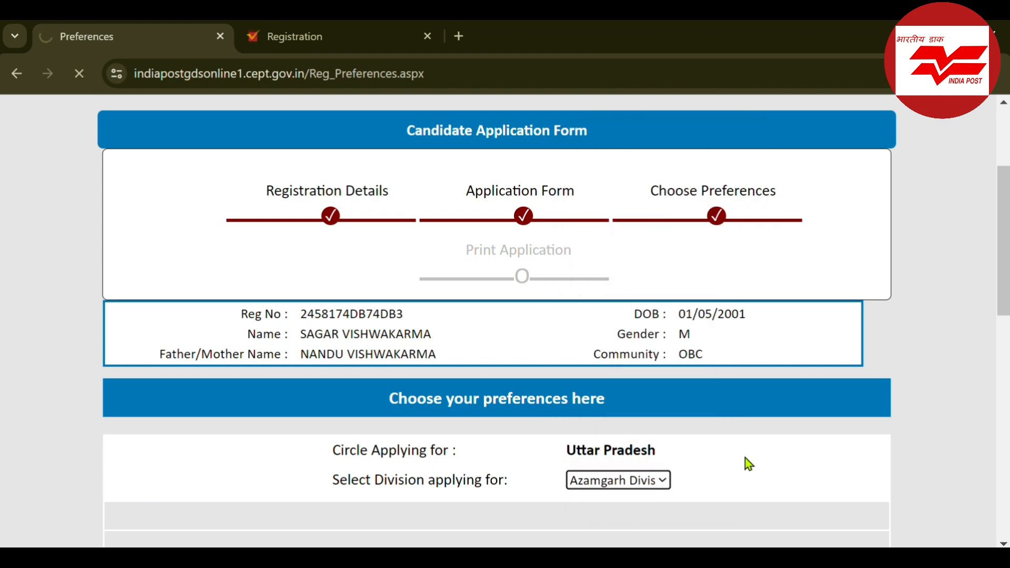
scroll(746, 462, "down", 3)
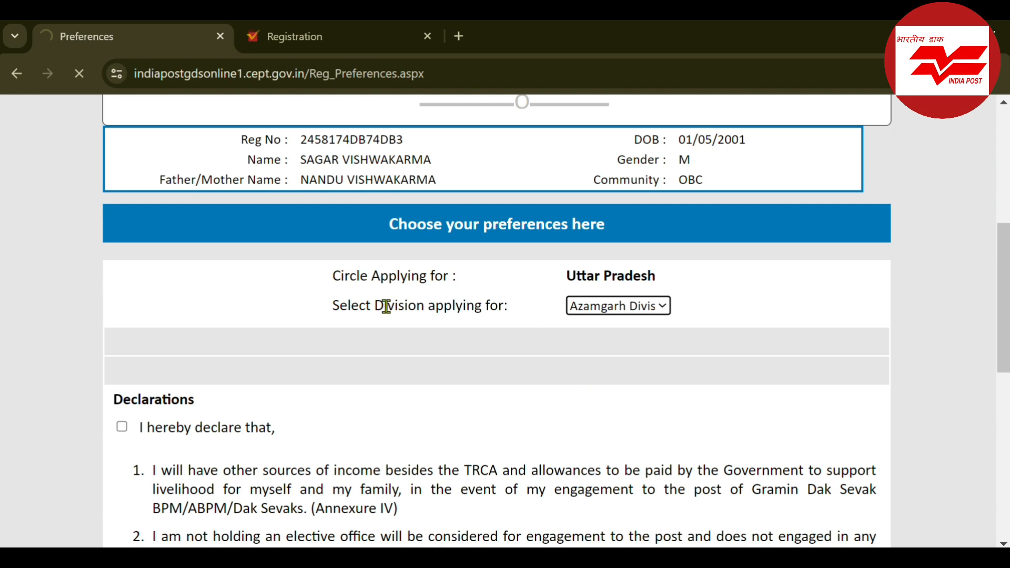
scroll(581, 371, "down", 5)
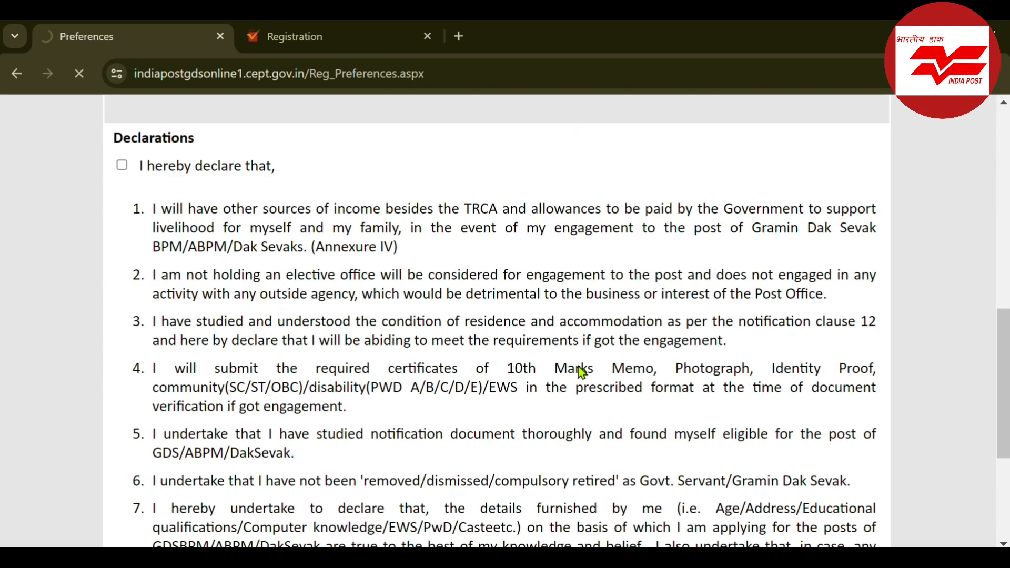
left_click(121, 165)
scroll(326, 268, "down", 5)
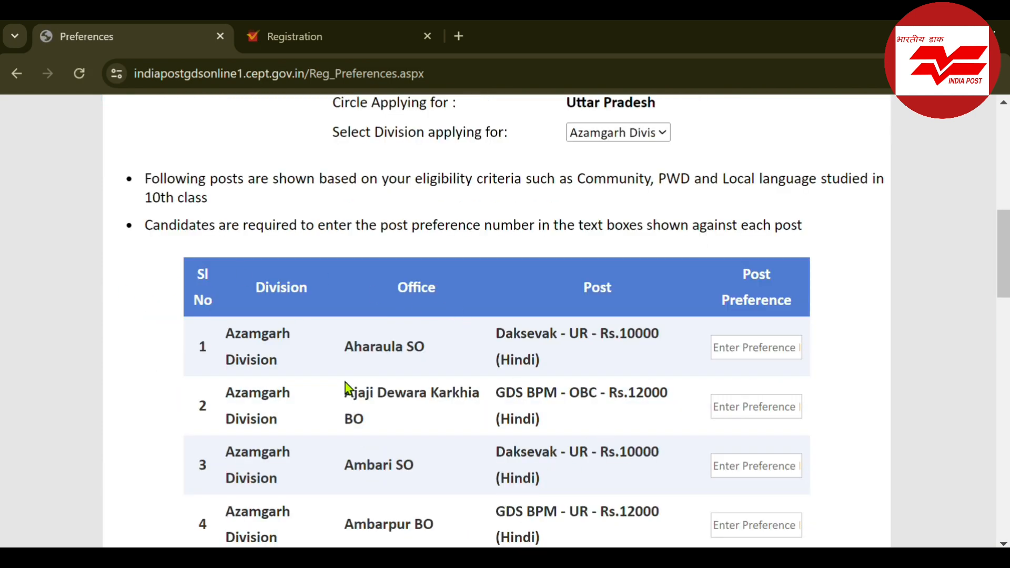
scroll(273, 397, "down", 14)
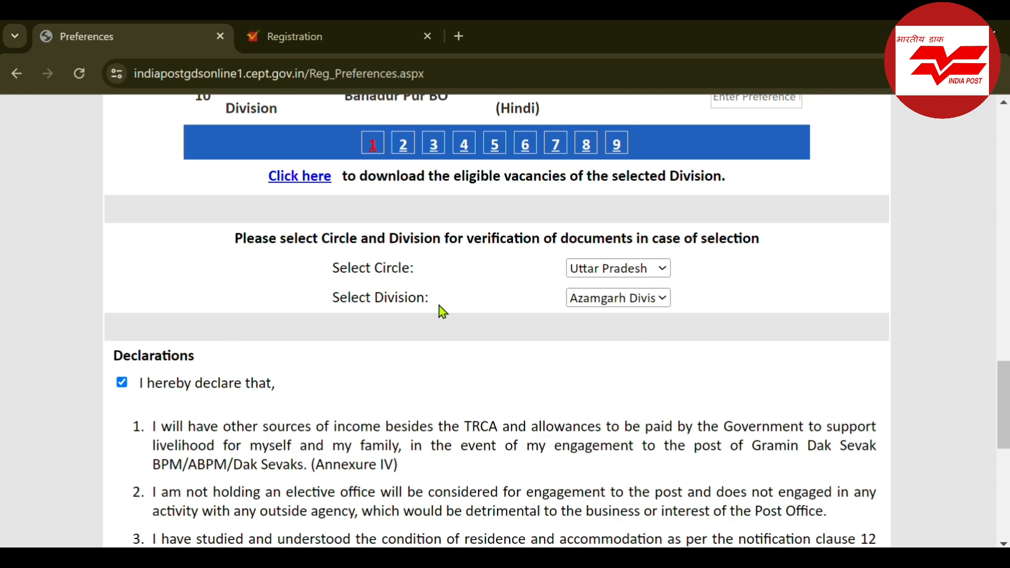
scroll(440, 311, "up", 6)
scroll(338, 333, "up", 5)
scroll(338, 333, "down", 6)
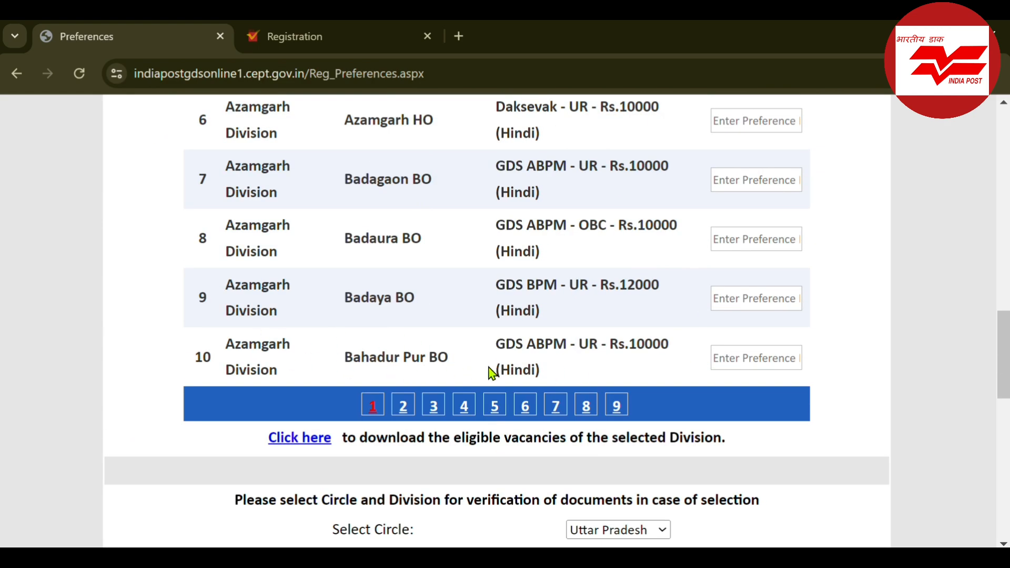
left_click(616, 406)
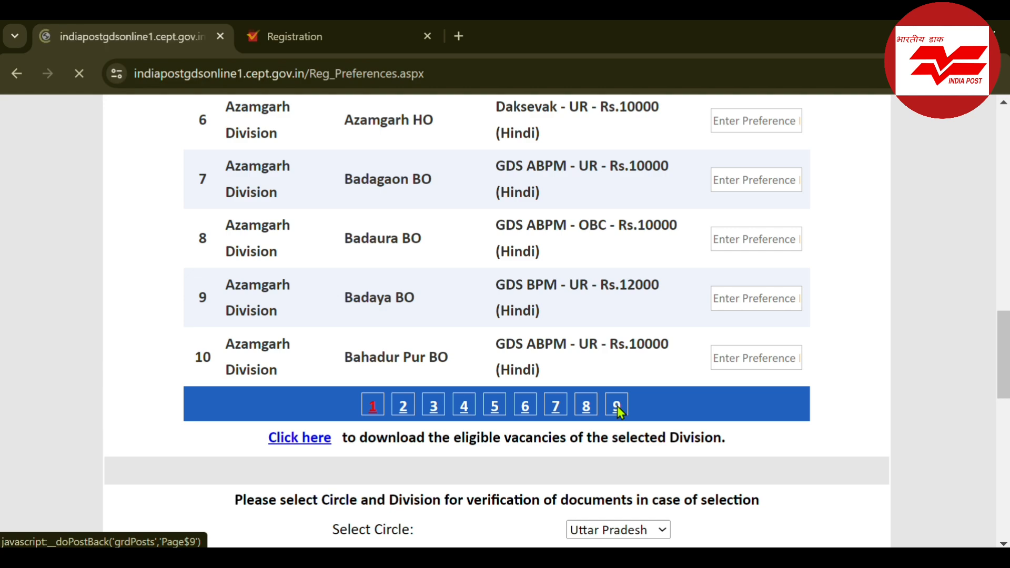
scroll(561, 401, "down", 5)
scroll(500, 400, "up", 7)
scroll(500, 401, "up", 3)
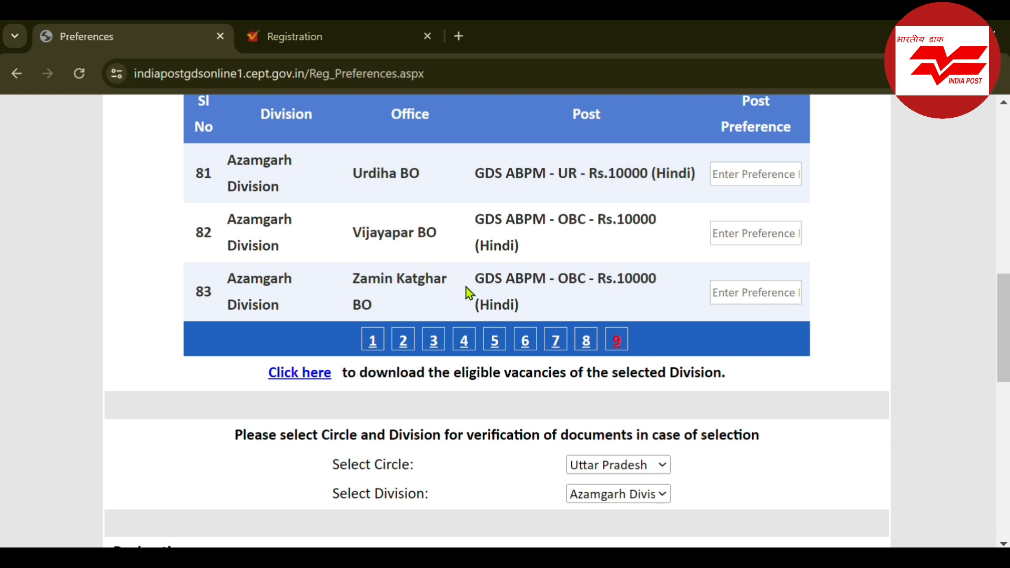
left_click(374, 344)
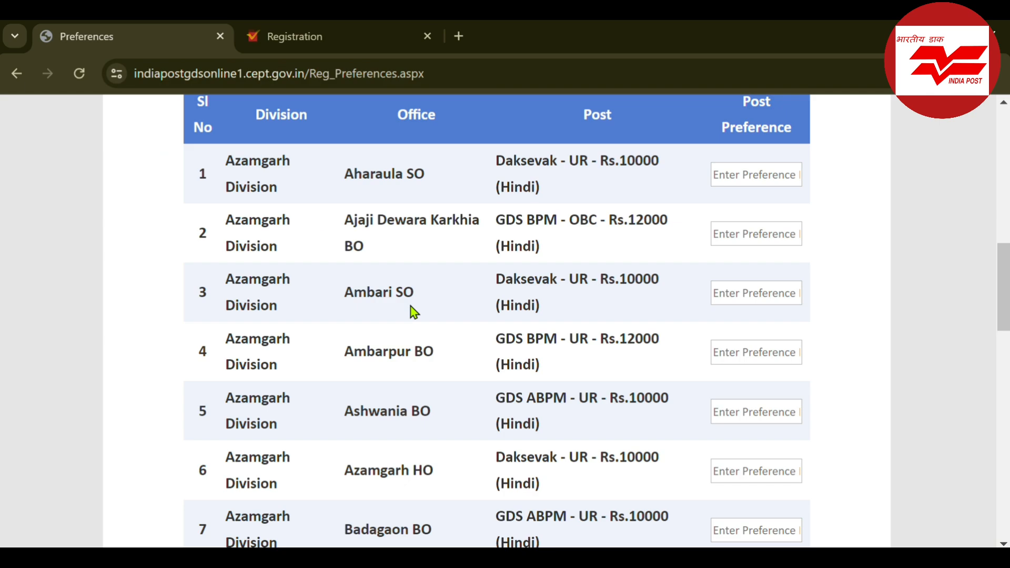
Go to page 9 of the Azamgarh post list, ending with post 83, Zamin Katghar BO
scroll(425, 327, "down", 10)
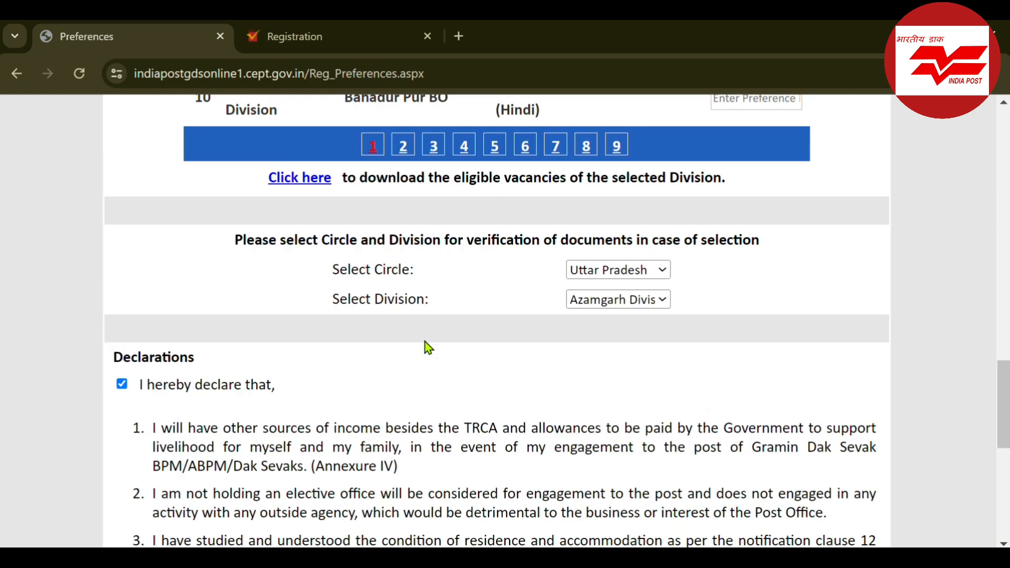
scroll(426, 345, "up", 10)
scroll(323, 243, "up", 2)
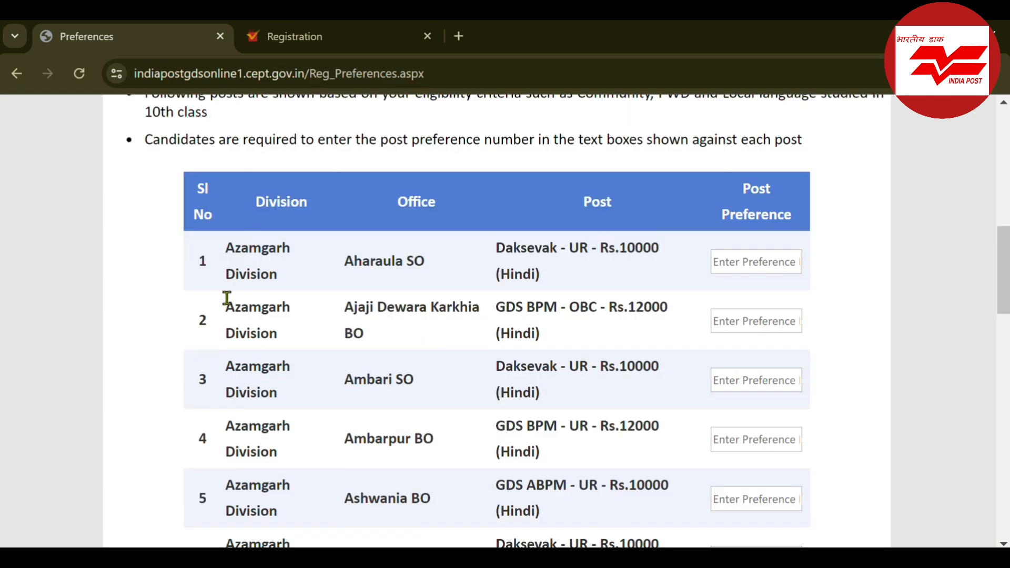
scroll(218, 282, "down", 3)
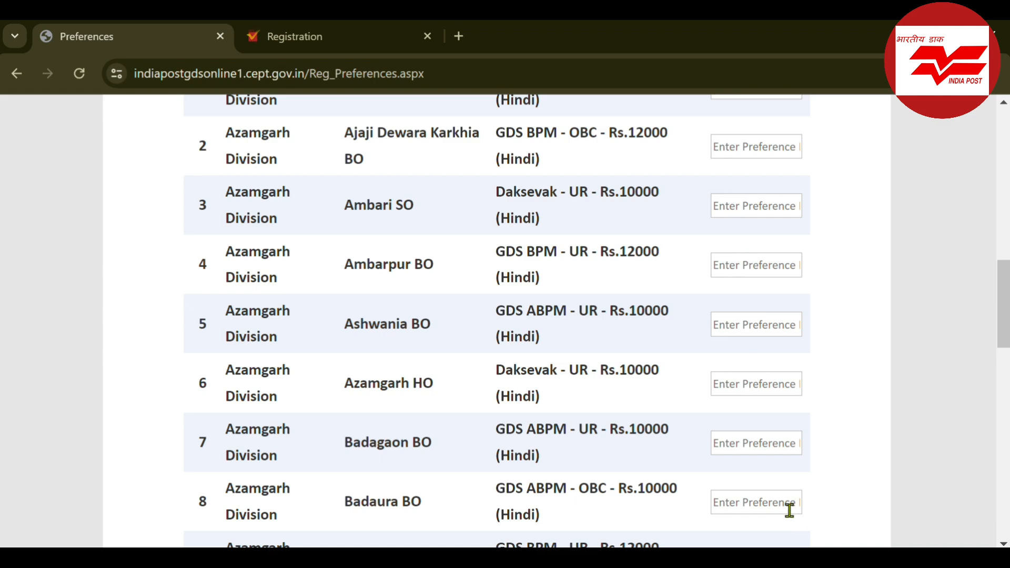
scroll(789, 502, "down", 2)
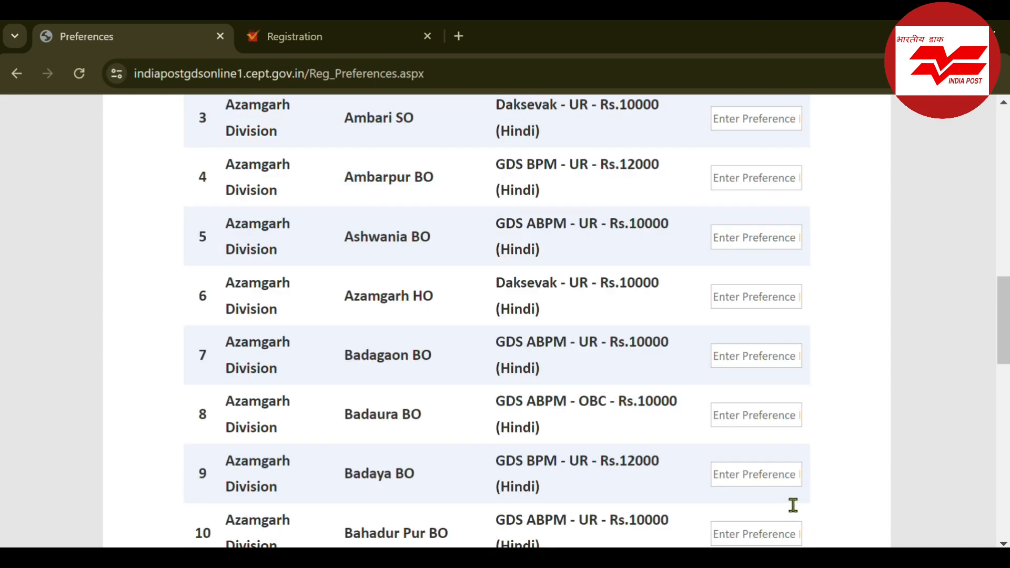
scroll(747, 506, "down", 2)
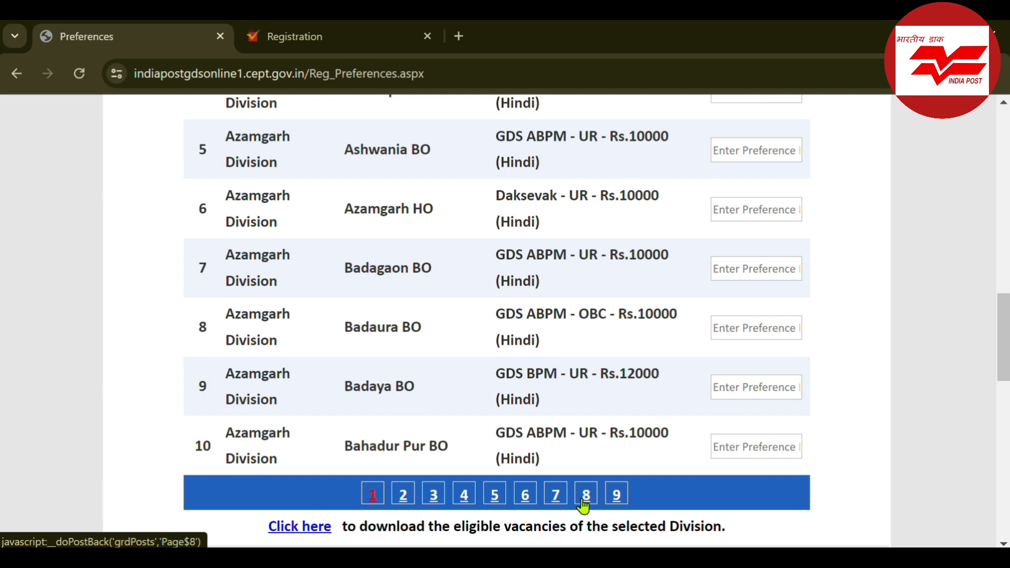
scroll(509, 455, "up", 4)
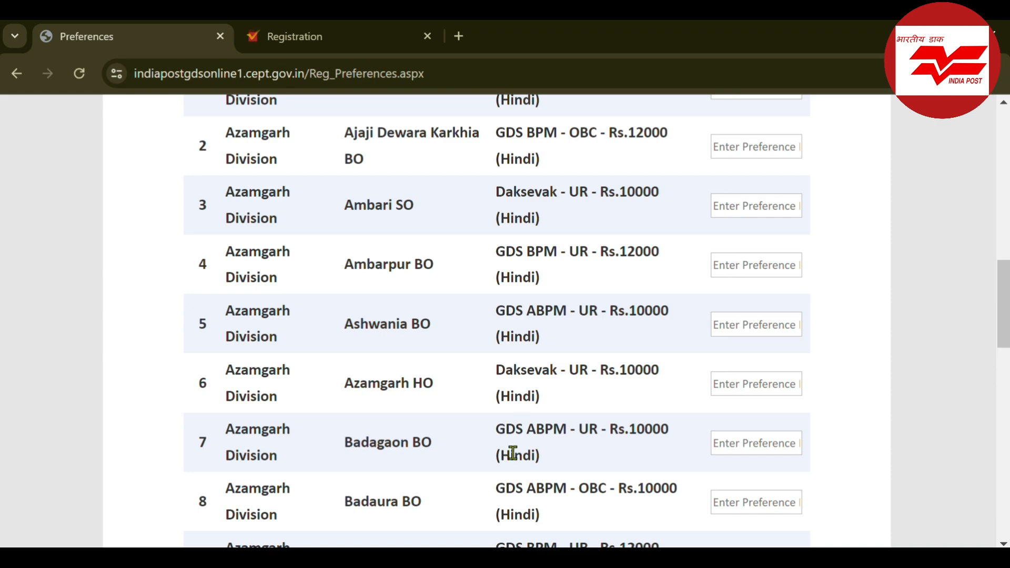
scroll(514, 448, "up", 6)
scroll(513, 446, "down", 4)
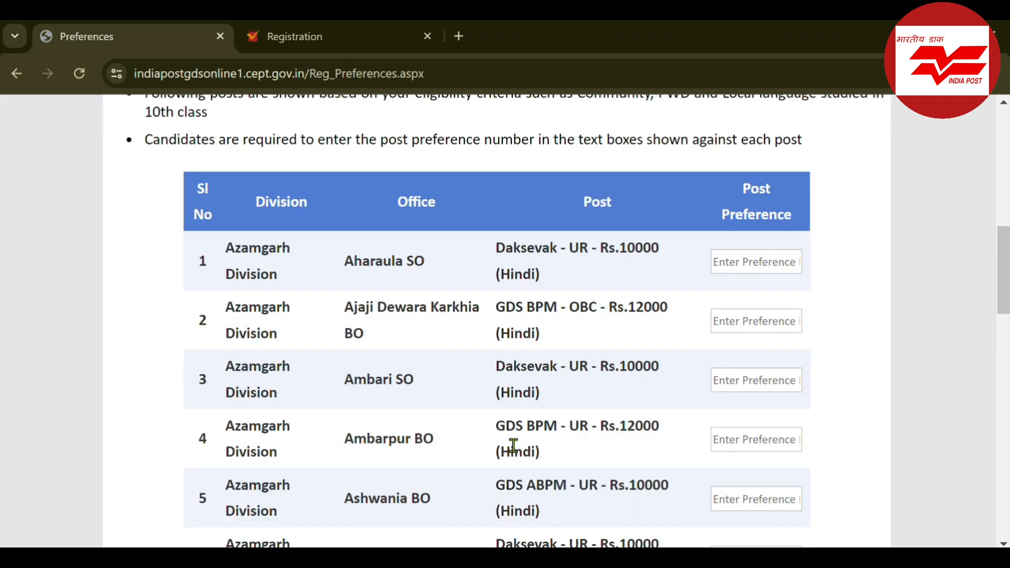
scroll(514, 446, "down", 5)
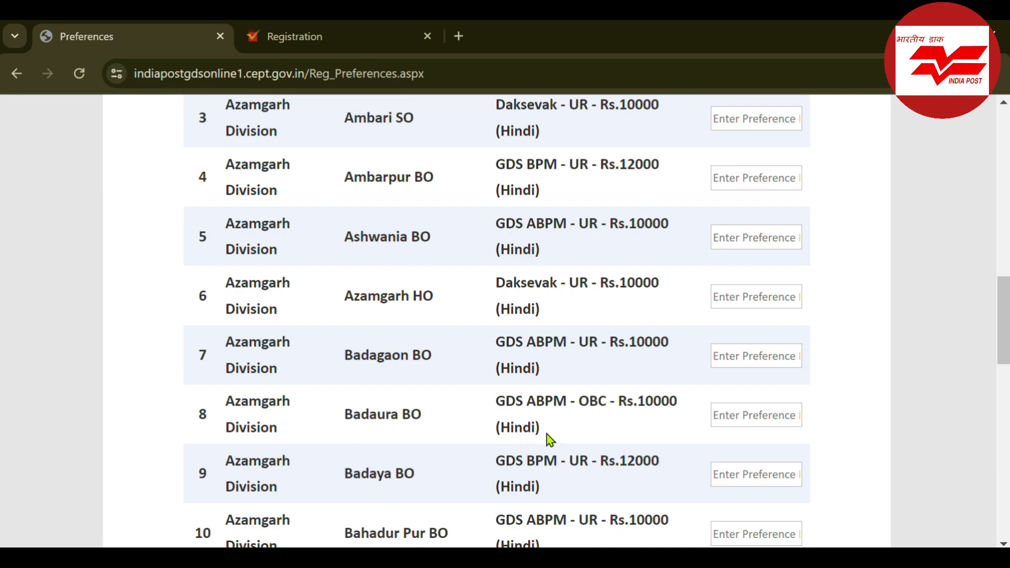
scroll(547, 440, "down", 6)
scroll(549, 439, "up", 5)
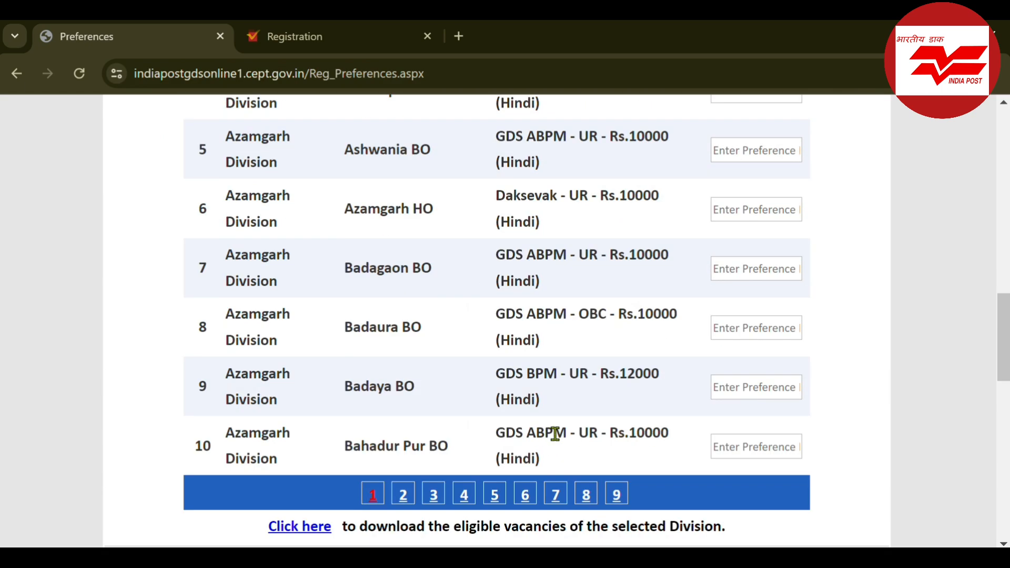
scroll(204, 323, "up", 7)
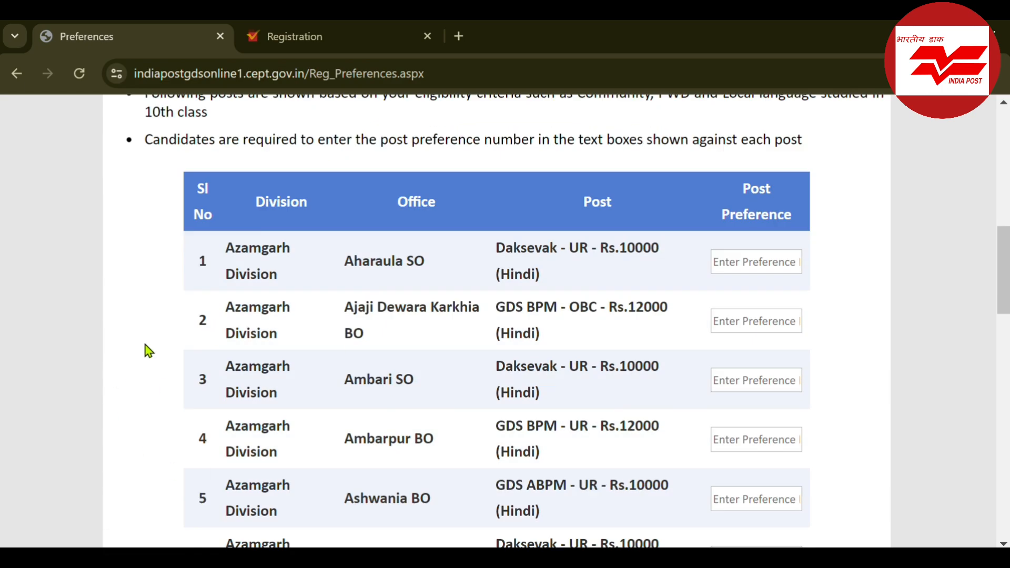
scroll(405, 346, "down", 6)
scroll(406, 348, "down", 2)
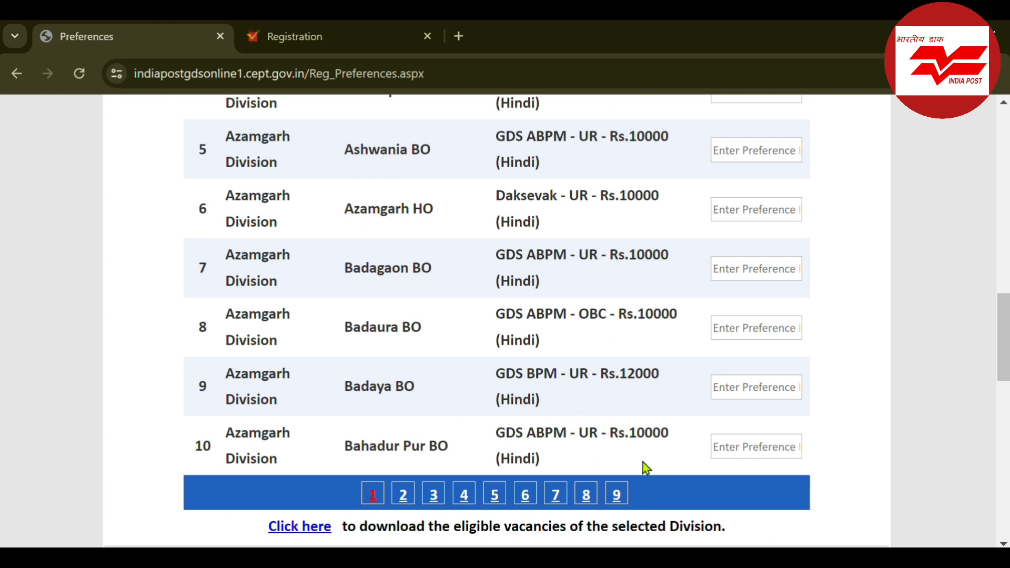
left_click(620, 496)
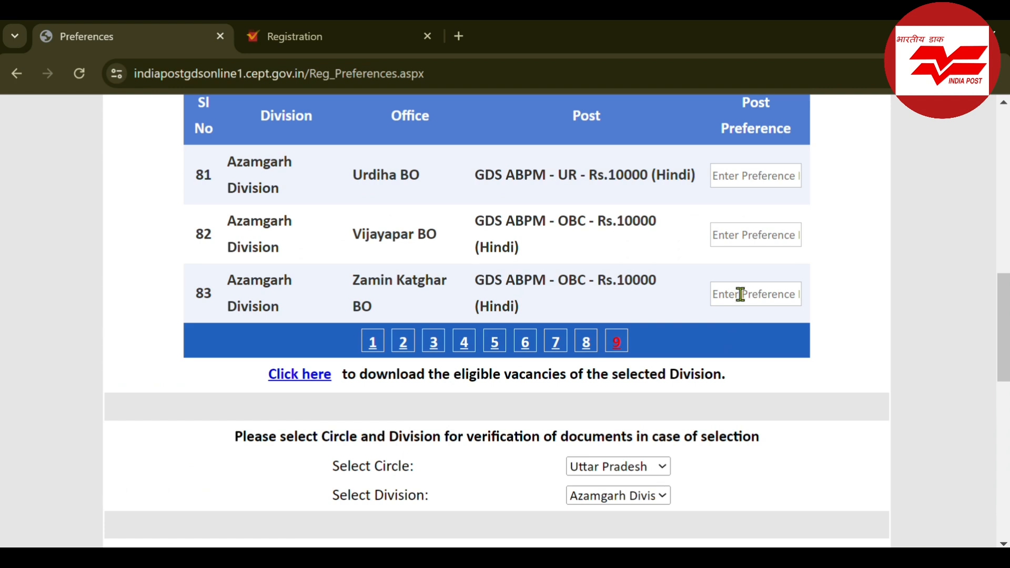
Rank Zamin Katghar BO 1, Vijayapar BO 2 and Urdiha BO 3
left_click(740, 294)
left_click(593, 344)
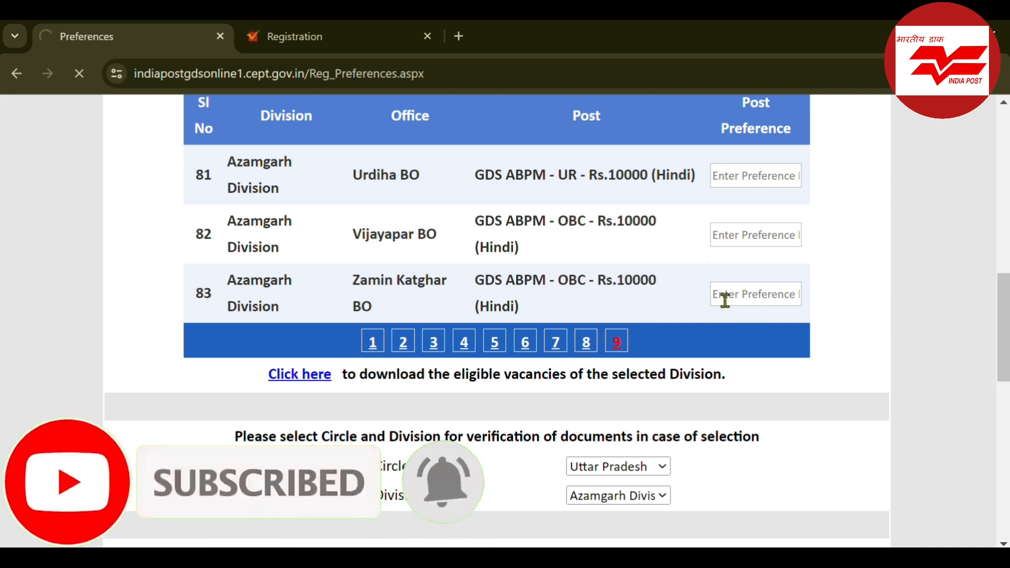
left_click(751, 291)
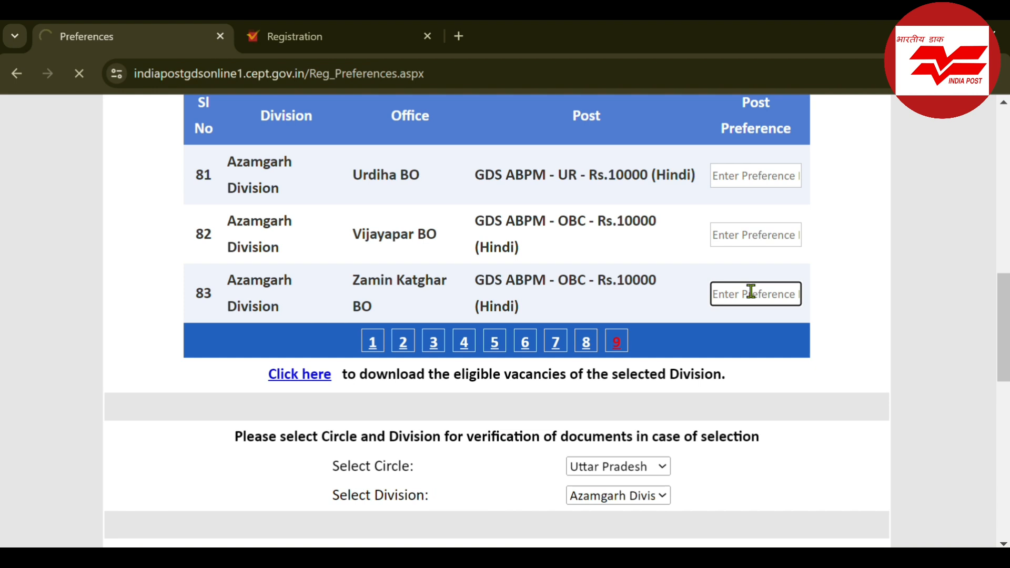
type("1")
left_click(761, 232)
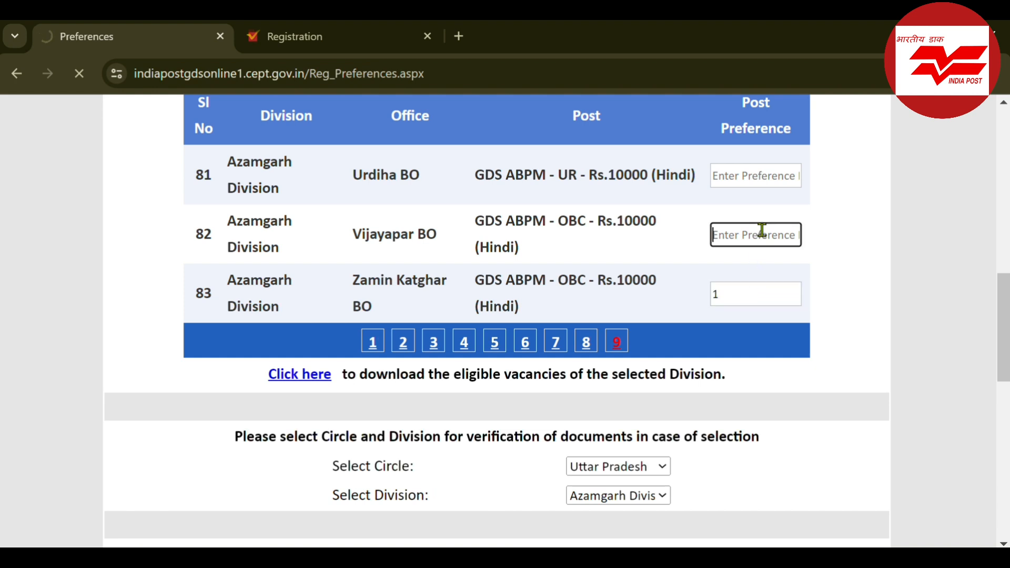
type("2")
left_click(756, 175)
type("3")
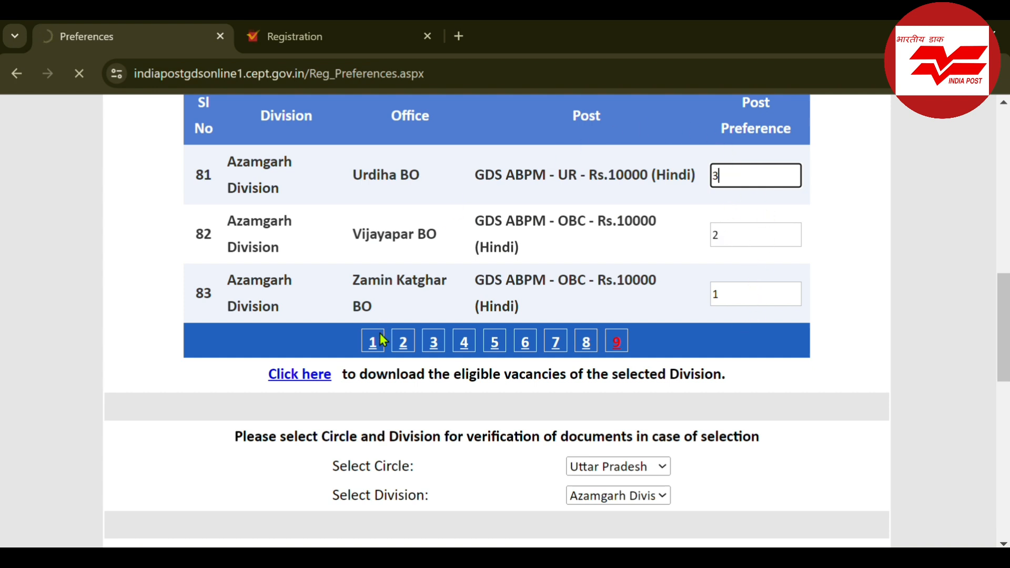
Re-enter preference 1 for row 83, Zamin Katghar BO
double_click(204, 293)
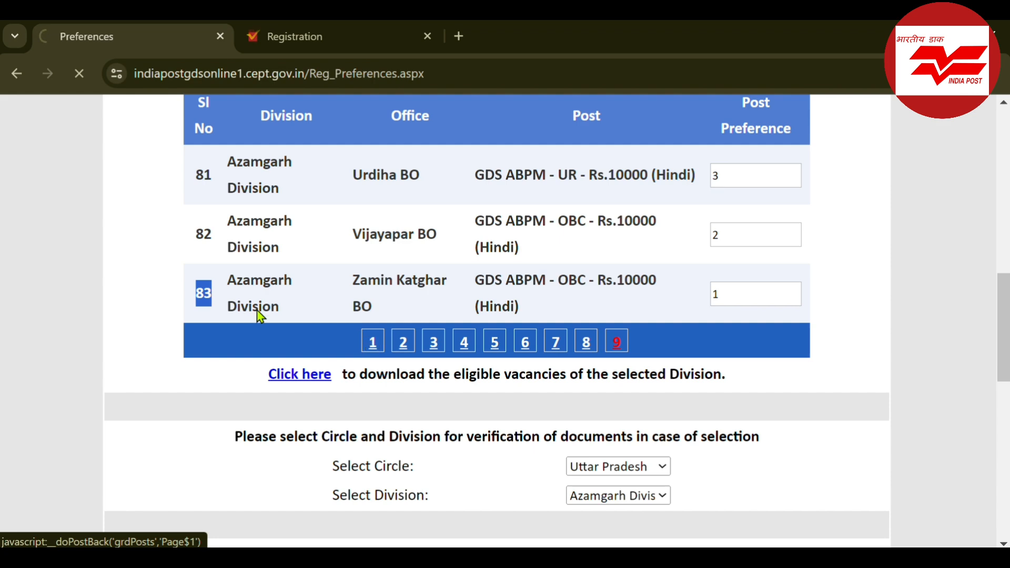
left_click(114, 263)
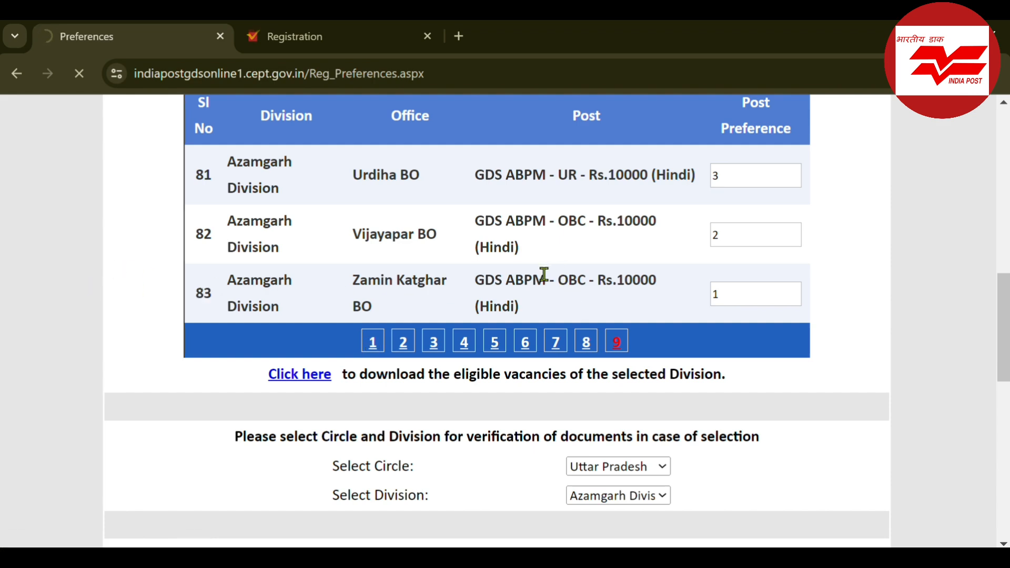
left_click_drag(545, 277, 506, 279)
left_click(564, 300)
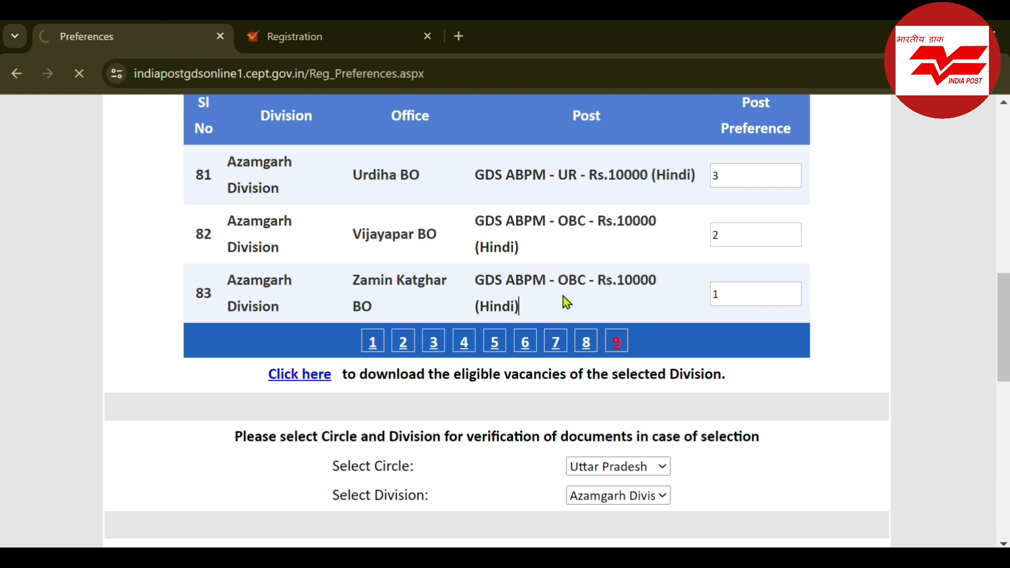
left_click(715, 294)
key("BackSpace")
type("1")
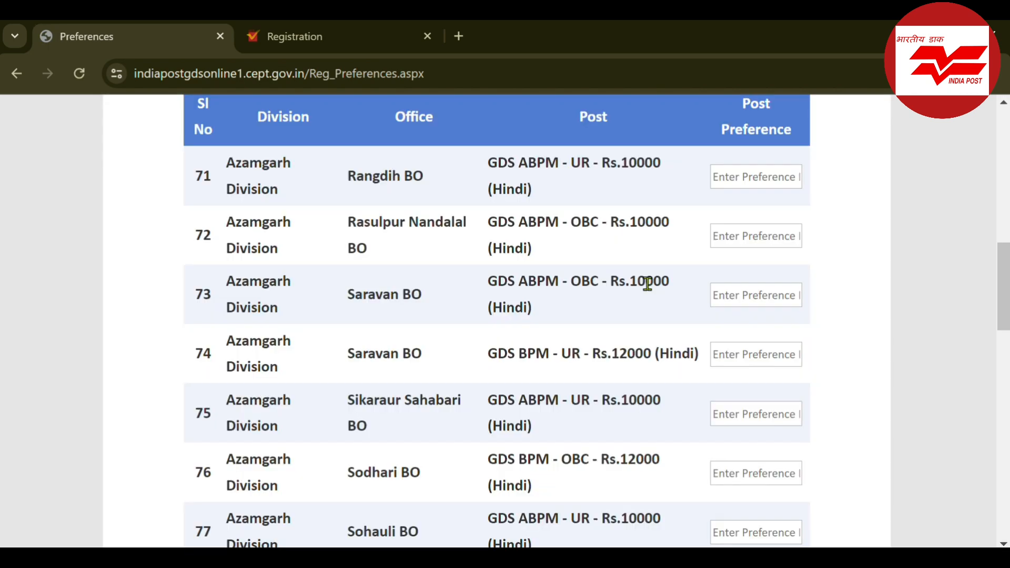
Enter preference 1 for Tilkhara Pura Dani BO
scroll(743, 248, "down", 6)
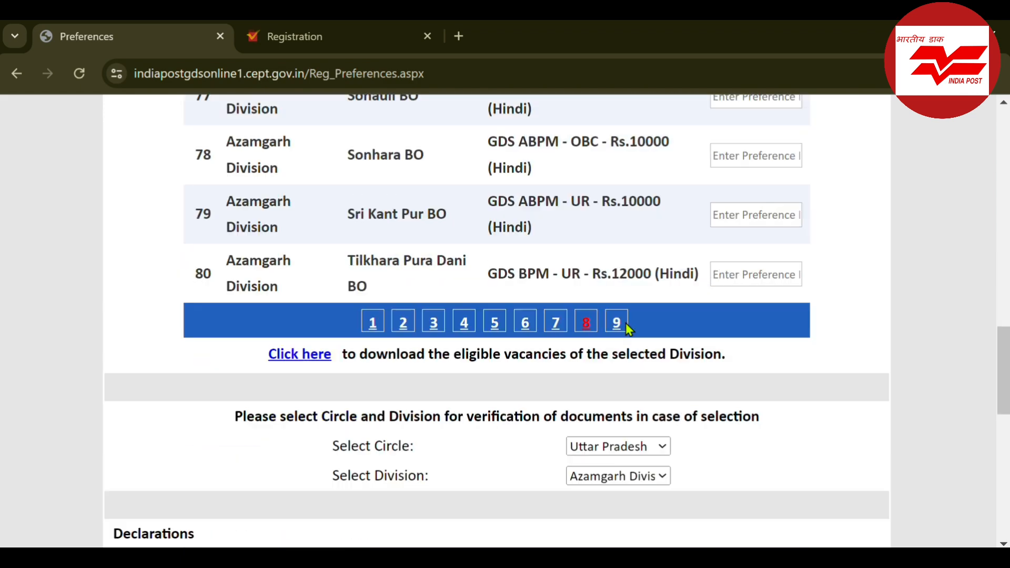
scroll(626, 332, "up", 1)
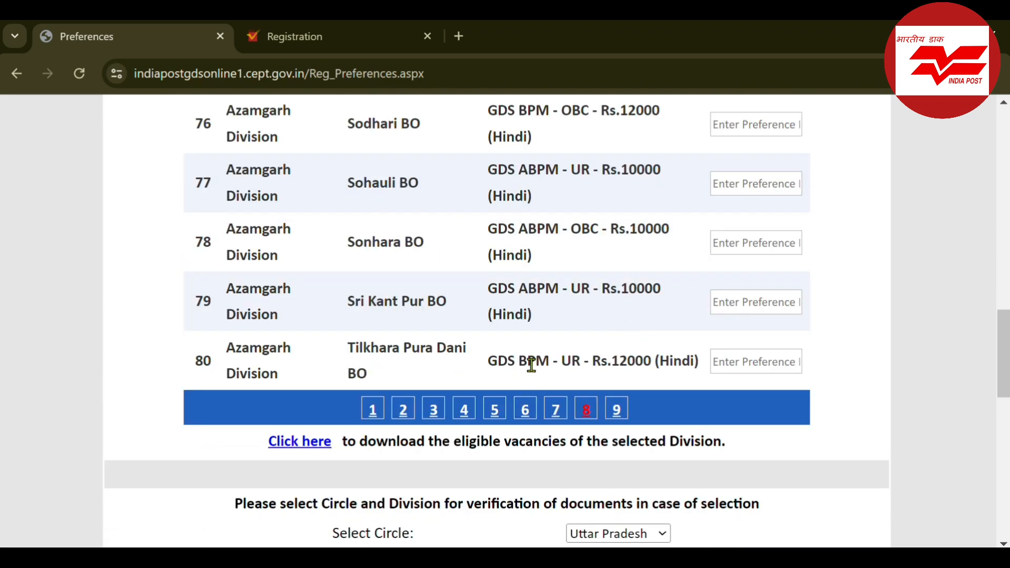
left_click(758, 362)
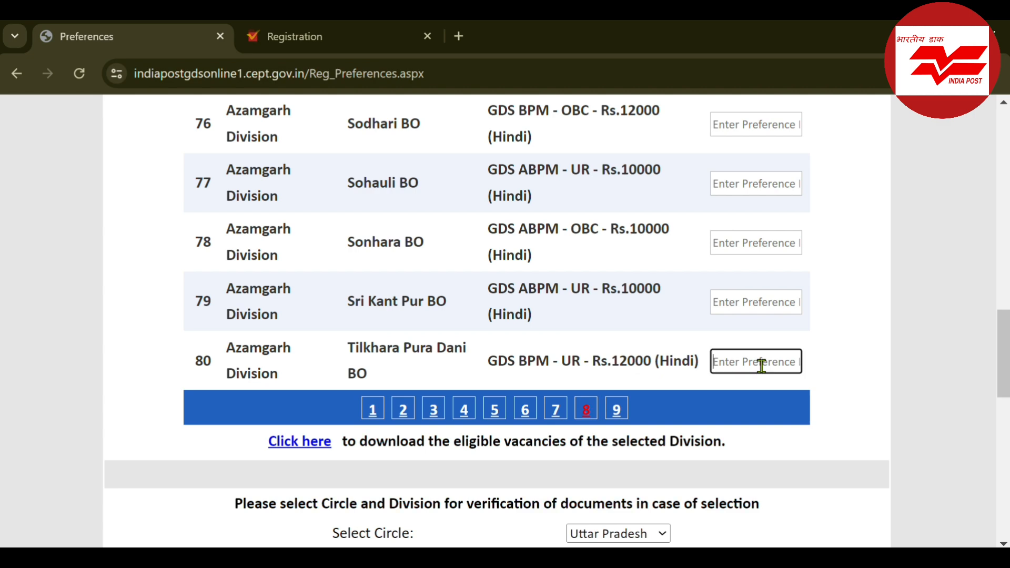
type("1")
Return to page 9 of the post list, showing rows 81–83
scroll(796, 370, "up", 6)
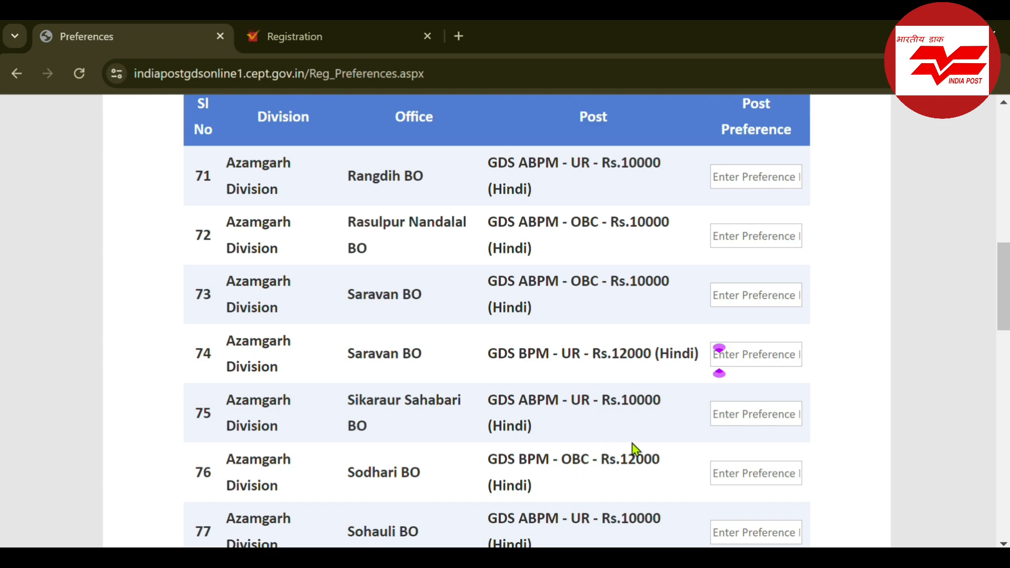
scroll(668, 448, "down", 2)
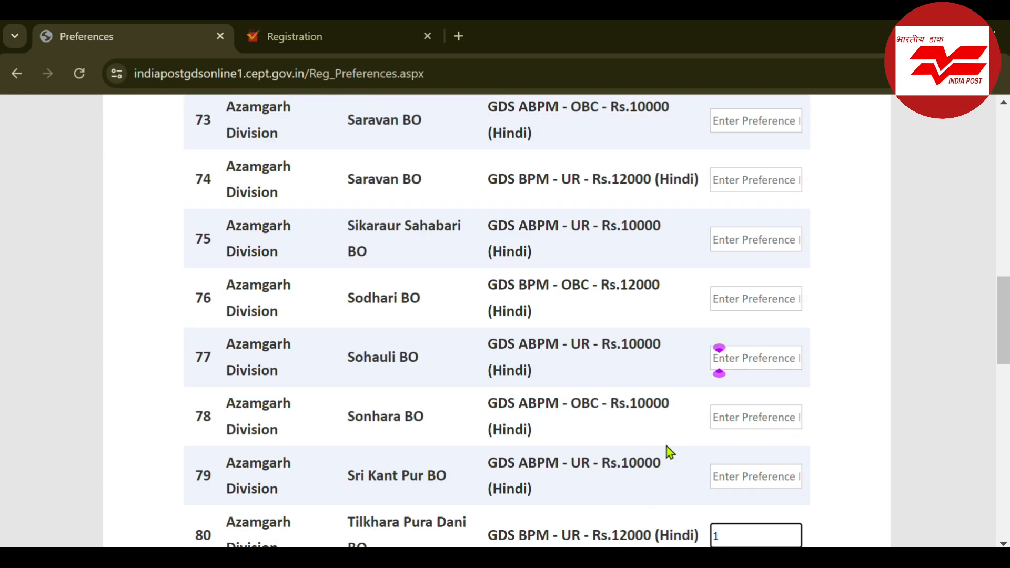
scroll(658, 468, "down", 4)
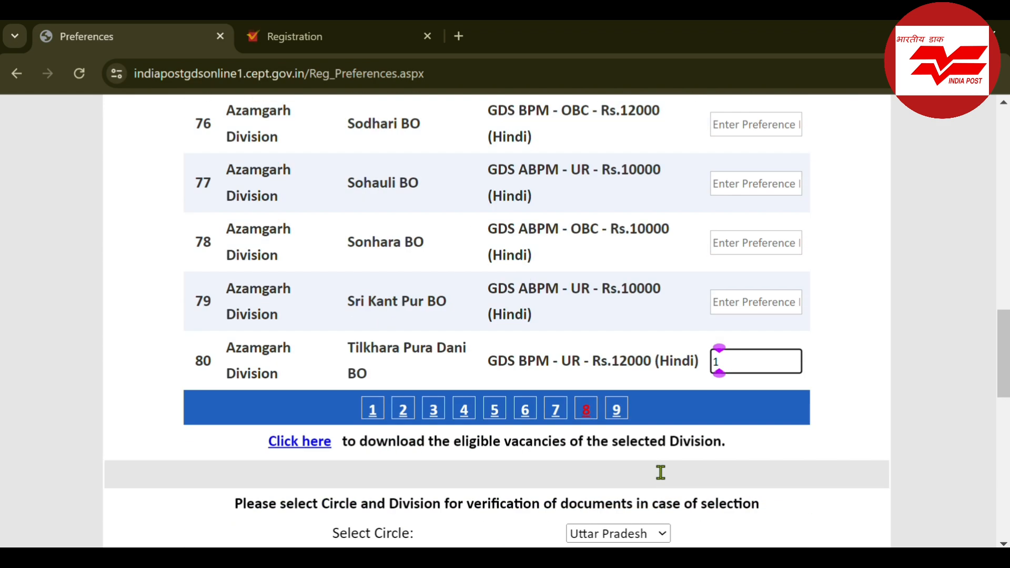
left_click(614, 419)
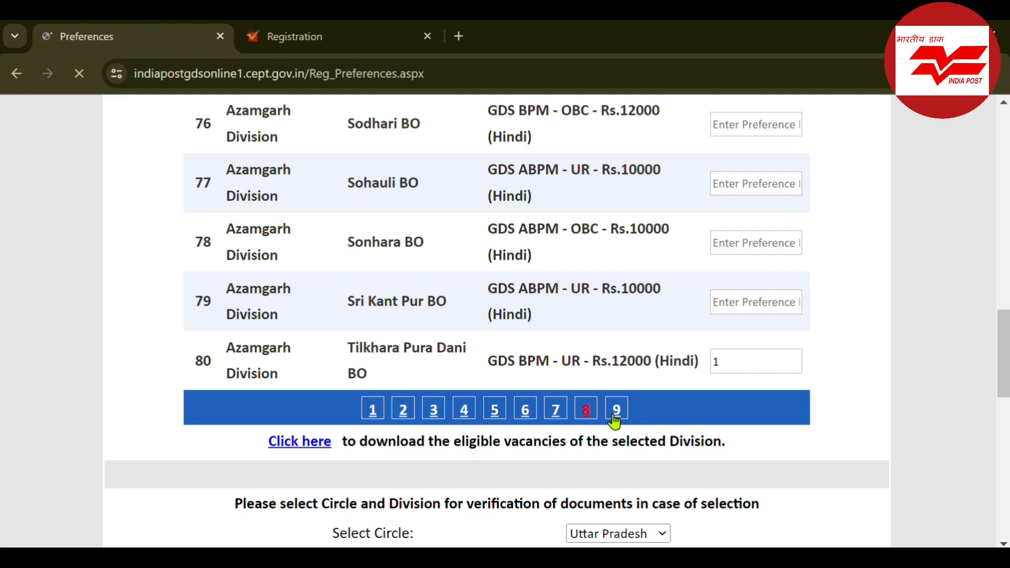
scroll(613, 419, "up", 5)
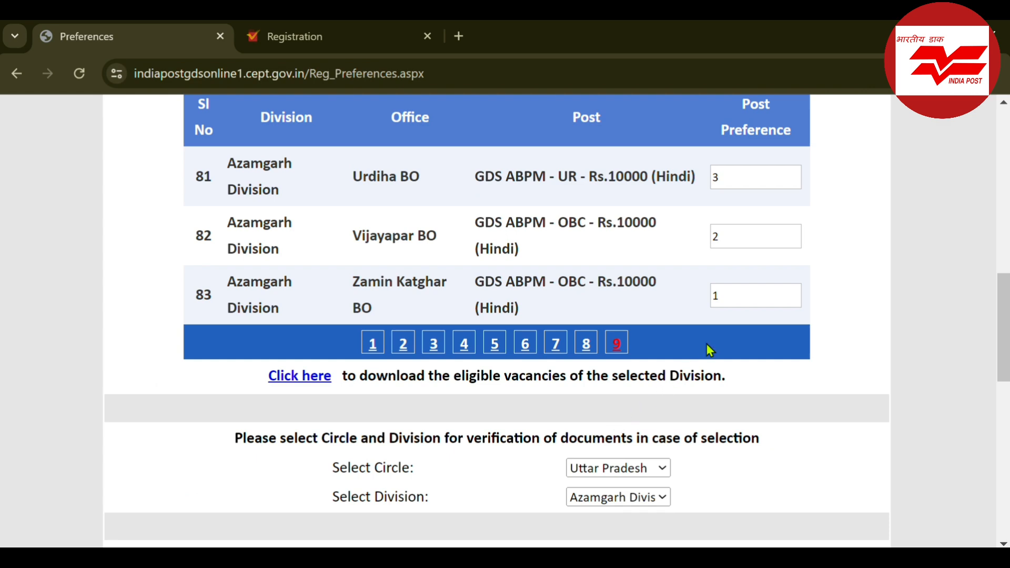
Delete the preference numbers in rows 83, 82 and 81, then go to page 1
left_click(734, 288)
key("BackSpace")
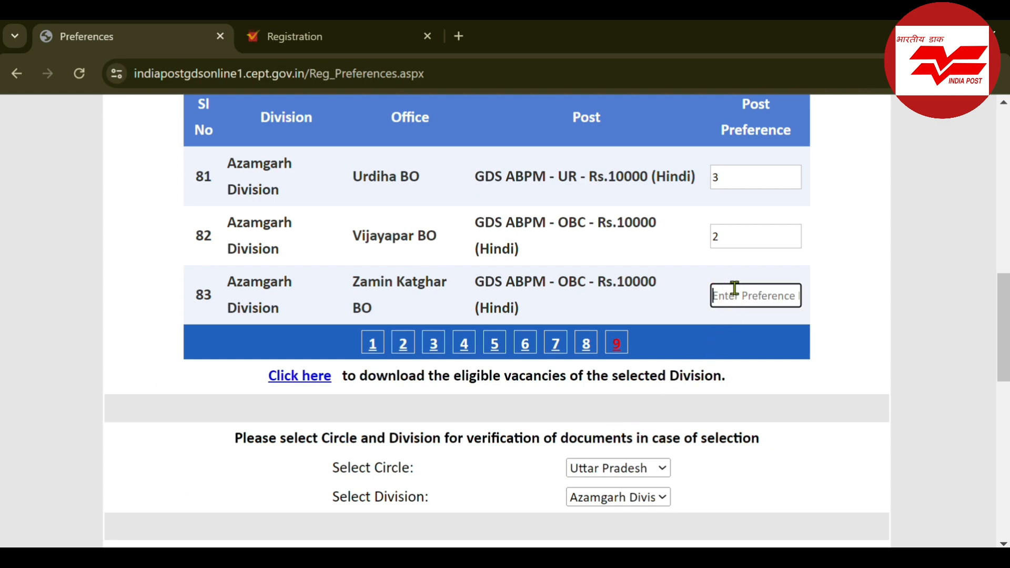
left_click(732, 243)
key("BackSpace")
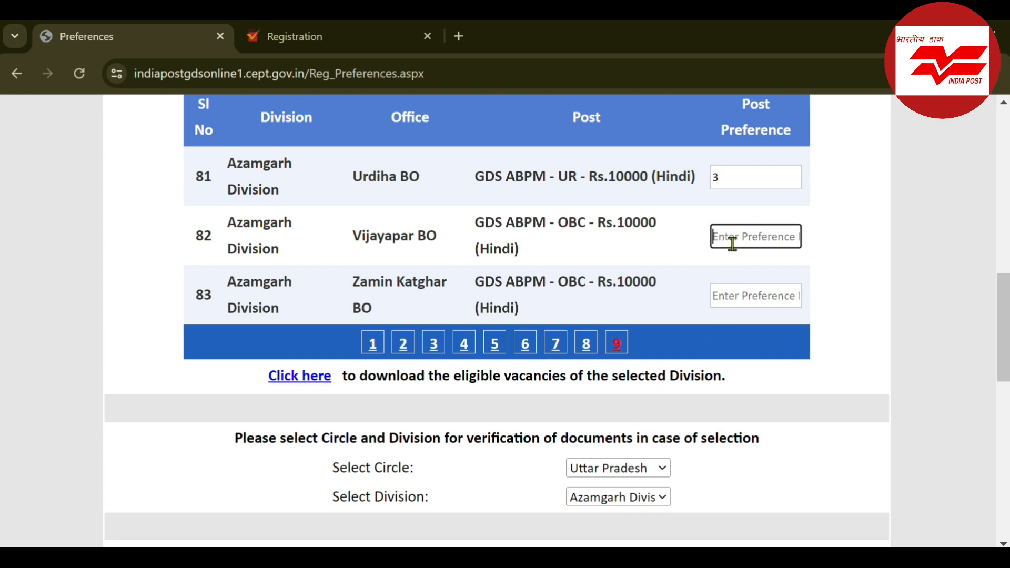
left_click(759, 183)
key("BackSpace")
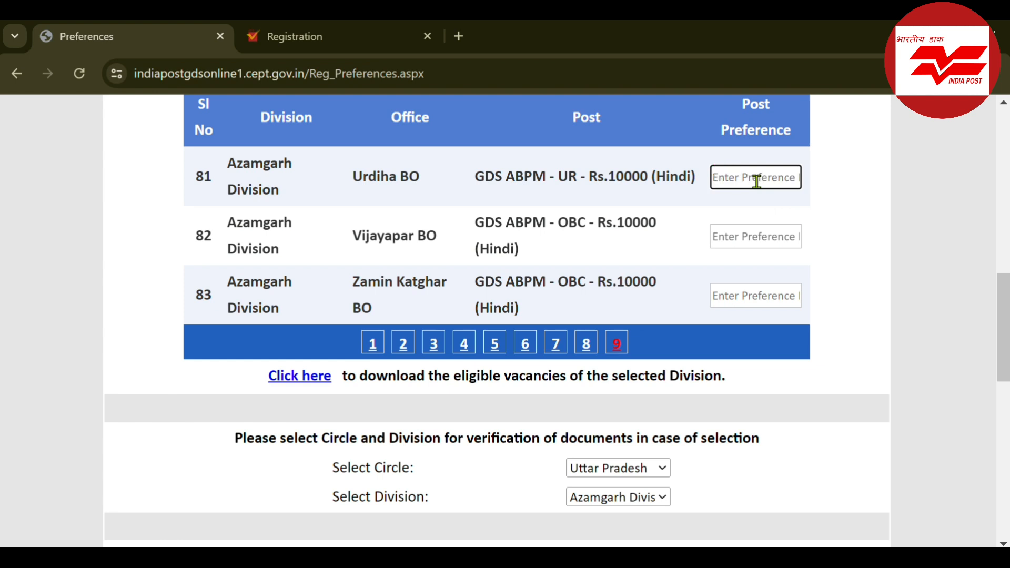
left_click(373, 353)
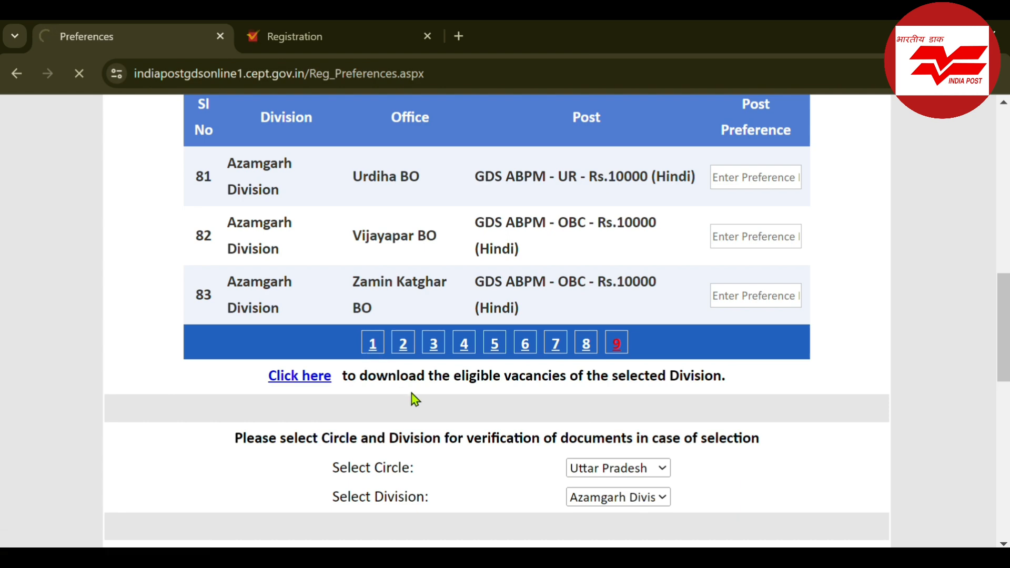
scroll(412, 399, "up", 2)
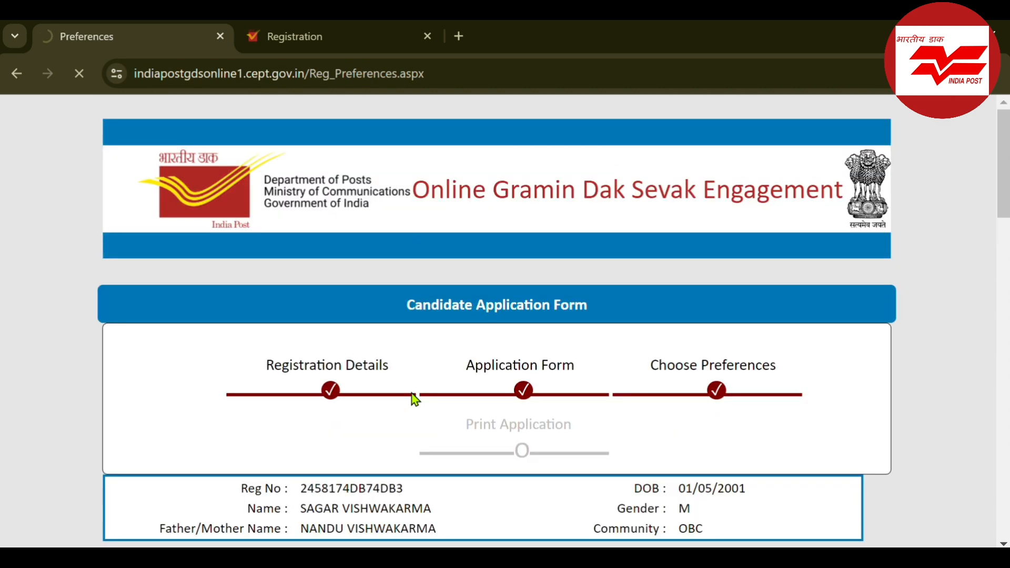
Enter preference 1 for Bahadur Pur BO and 2 for Badaya BO
scroll(480, 444, "down", 2)
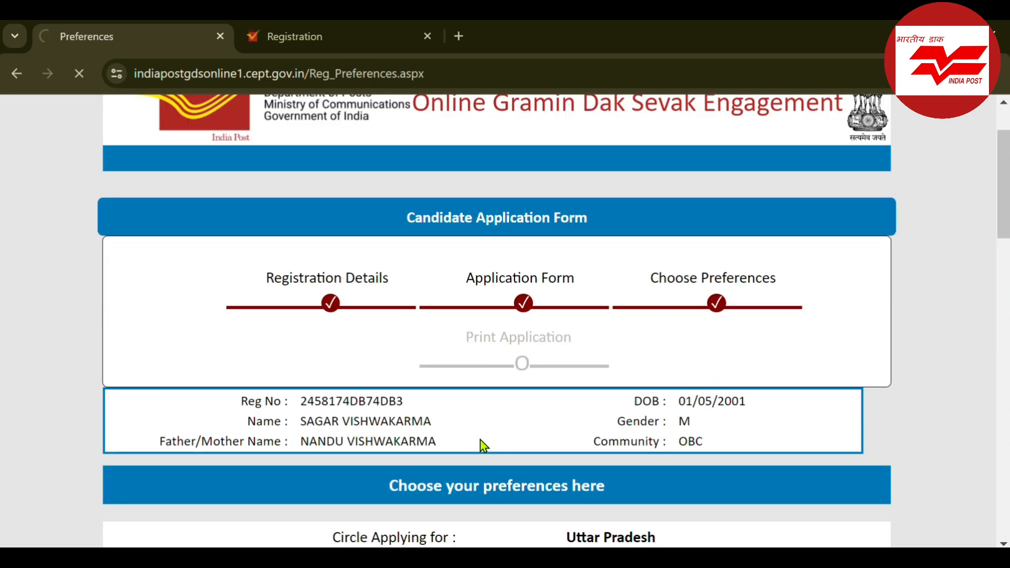
scroll(758, 386, "down", 18)
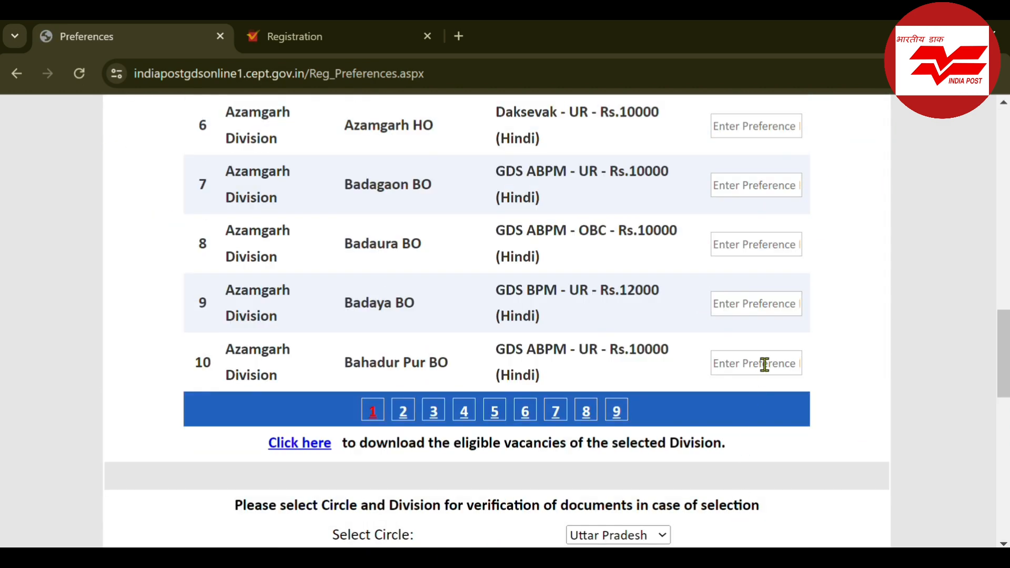
left_click(765, 364)
type("1")
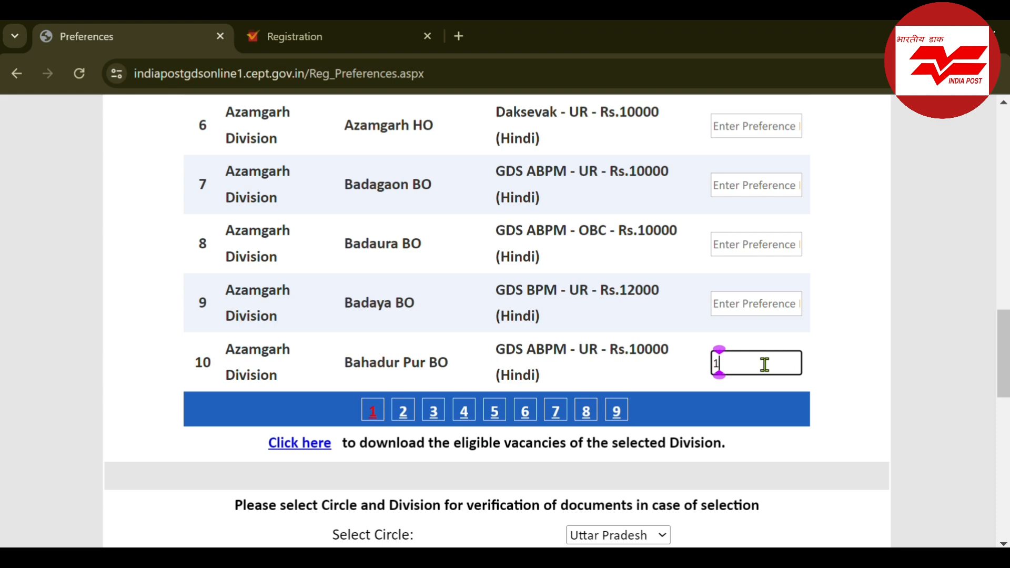
scroll(764, 364, "up", 2)
left_click(752, 387)
type("2")
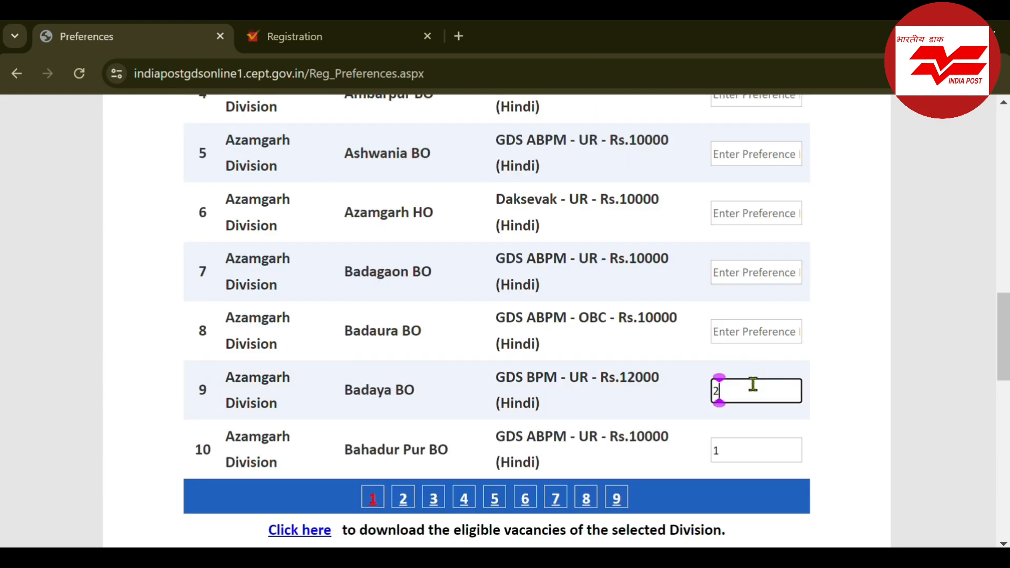
left_click(756, 333)
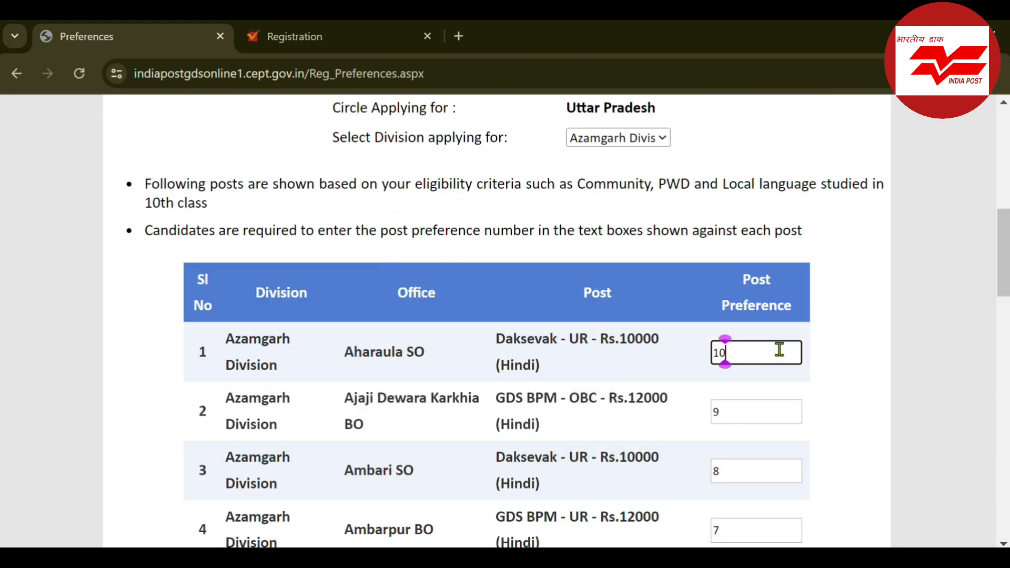
scroll(818, 367, "down", 10)
scroll(575, 516, "down", 4)
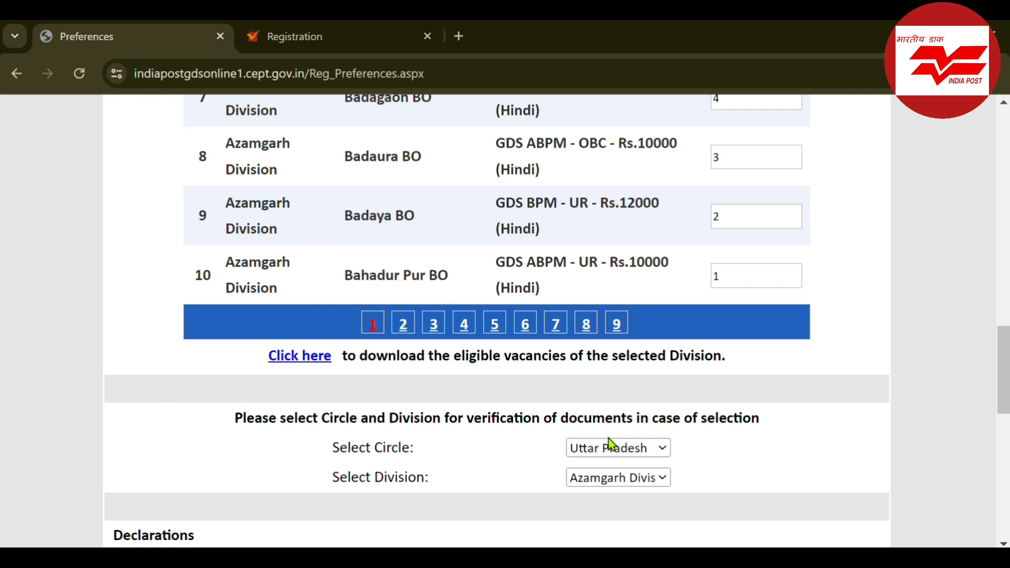
Scroll past the Declarations and submit the preferences with Save & Proceed
scroll(610, 478, "down", 3)
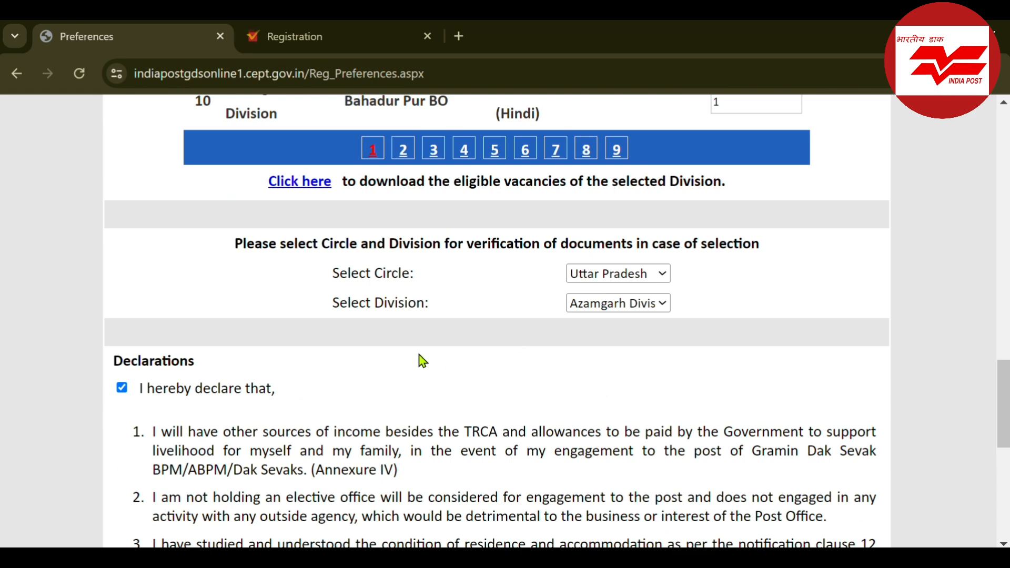
scroll(379, 389, "down", 6)
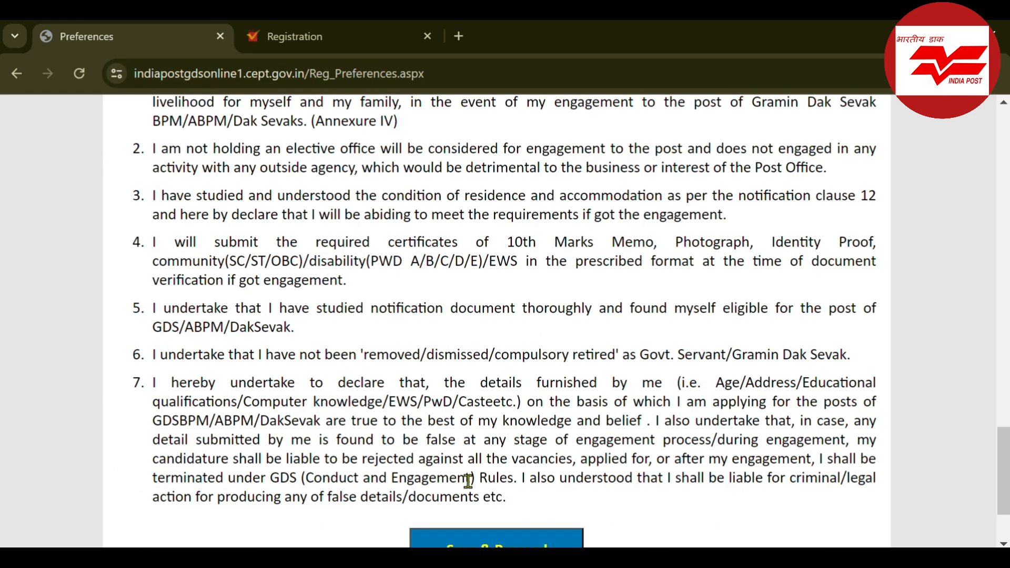
scroll(467, 478, "down", 2)
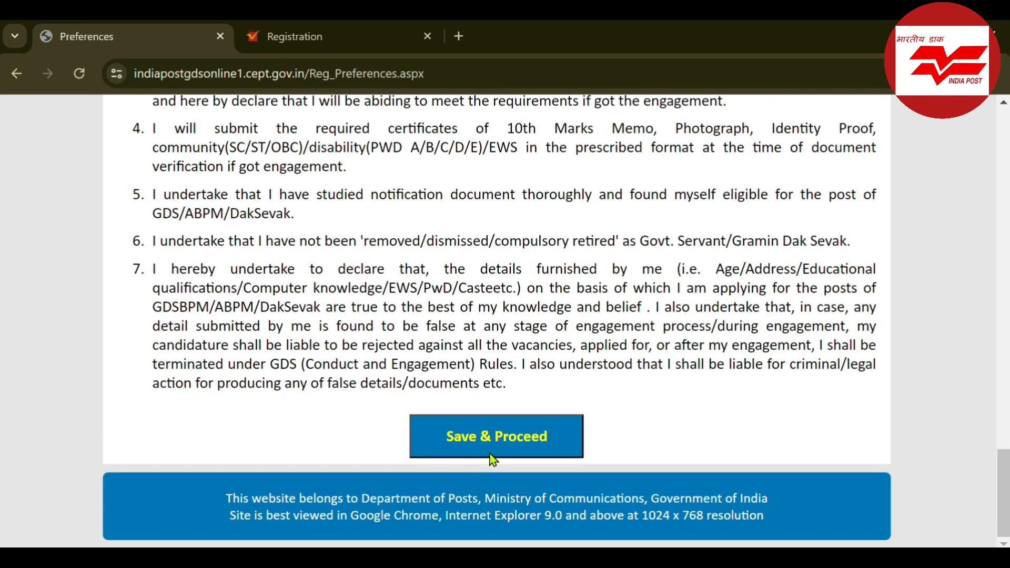
left_click(523, 437)
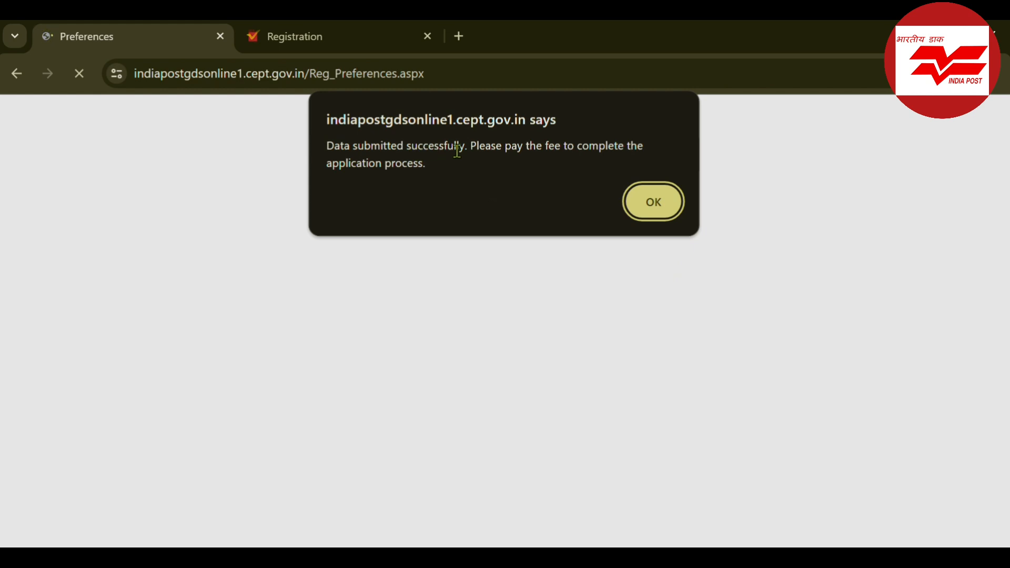
Dismiss the submission success message and accept the no-refund warning to reach the Rs. 100 fee page
left_click(654, 205)
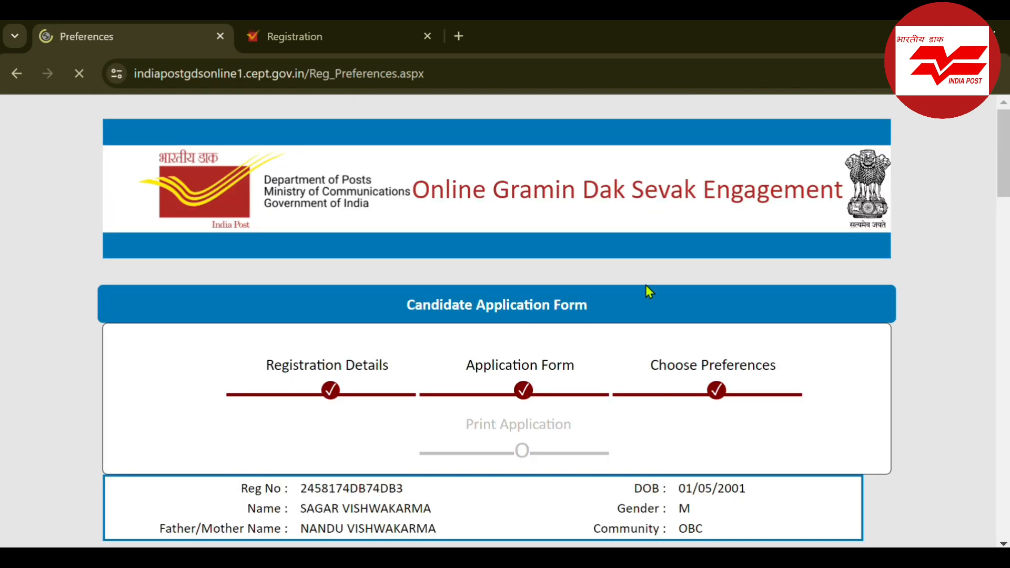
scroll(645, 316, "down", 3)
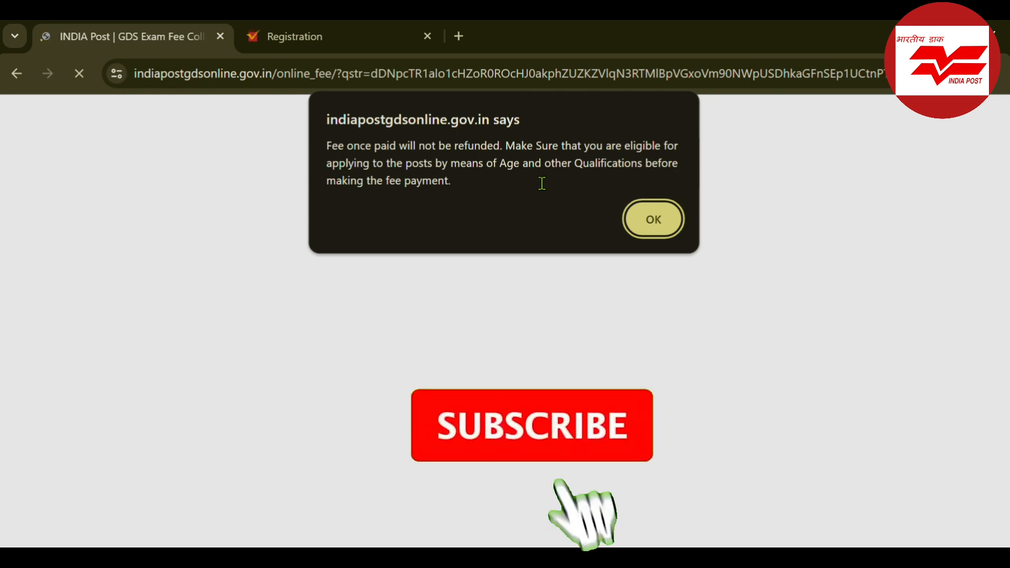
left_click(624, 219)
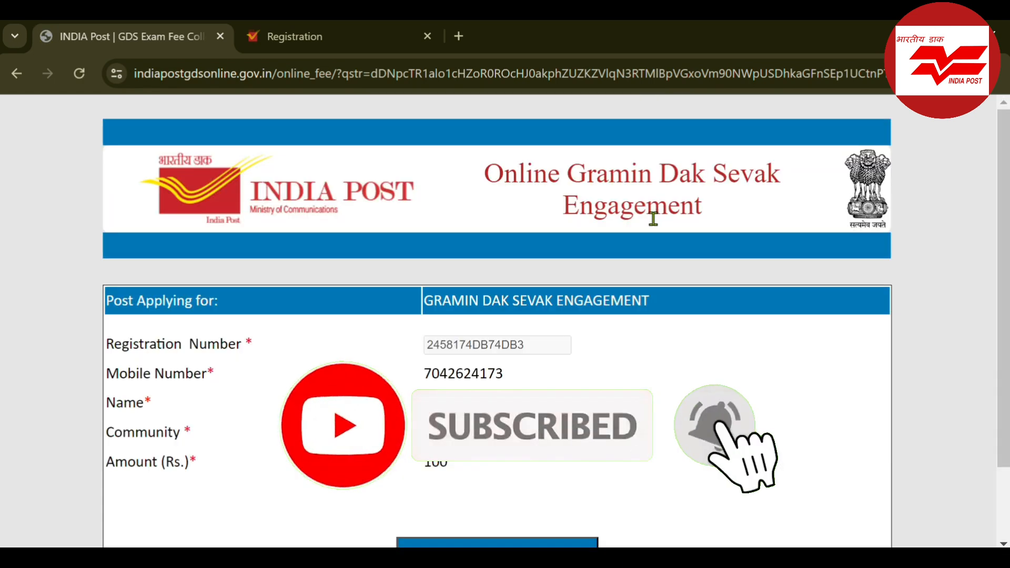
scroll(675, 327, "down", 3)
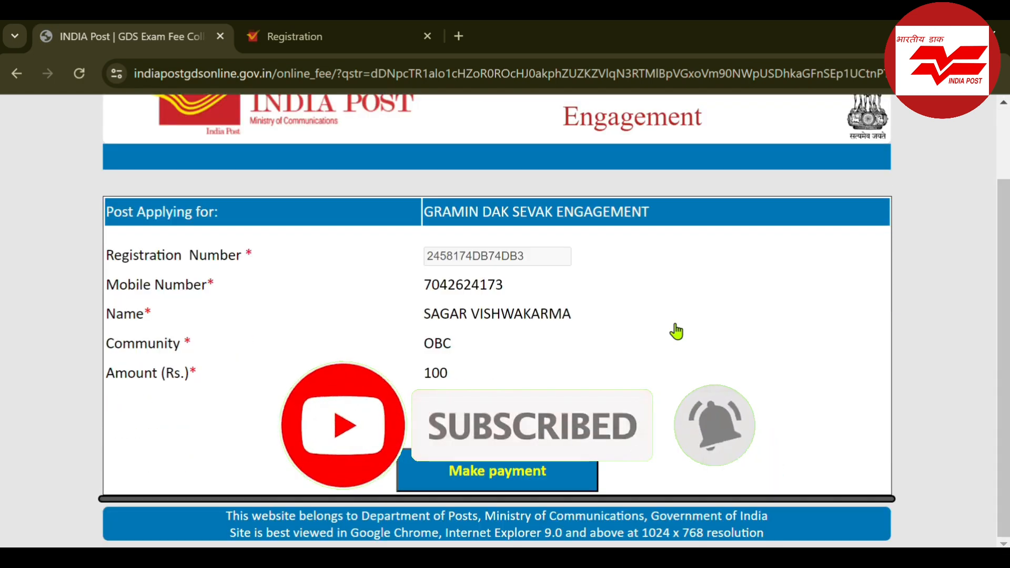
Make the payment from the fee form, opening BillDesk's ₹100.00 Internet Banking page
left_click(475, 467)
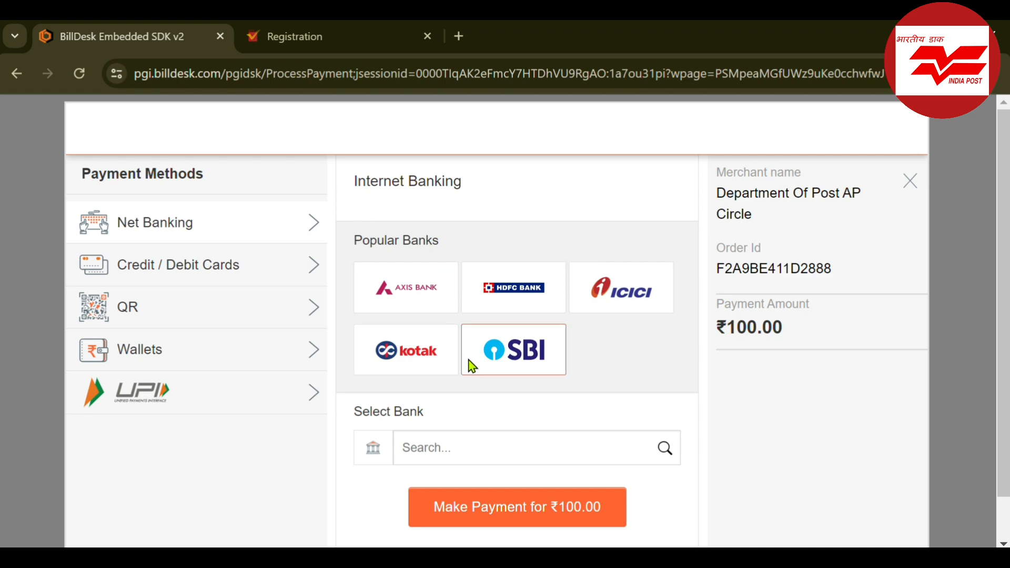
scroll(469, 363, "down", 1)
scroll(471, 367, "up", 1)
Open the Application Status form from the GDS Online home page, then return to BillDesk's ₹100 page
left_click(282, 47)
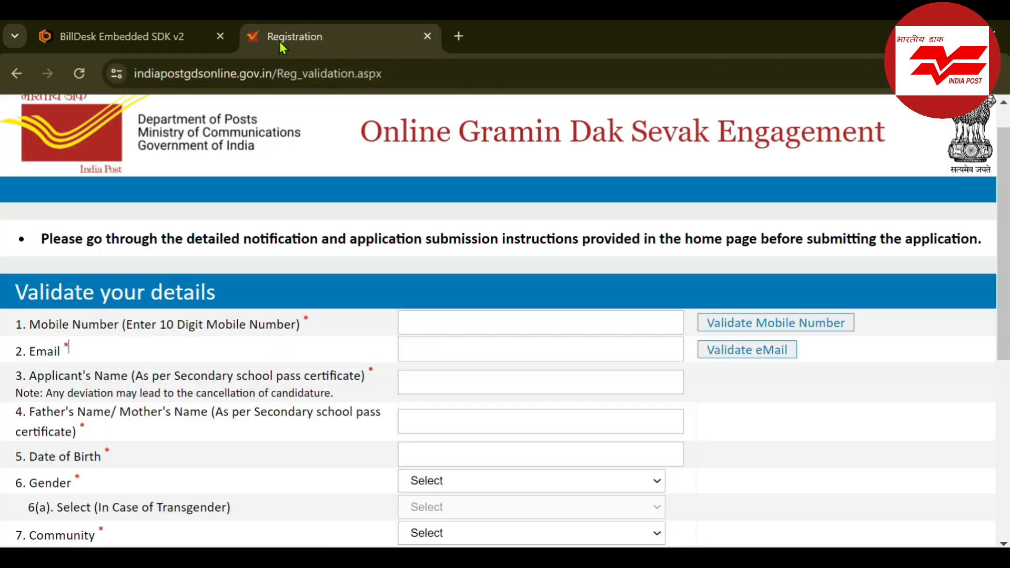
left_click(17, 73)
scroll(135, 406, "down", 2)
mouse_move(129, 428)
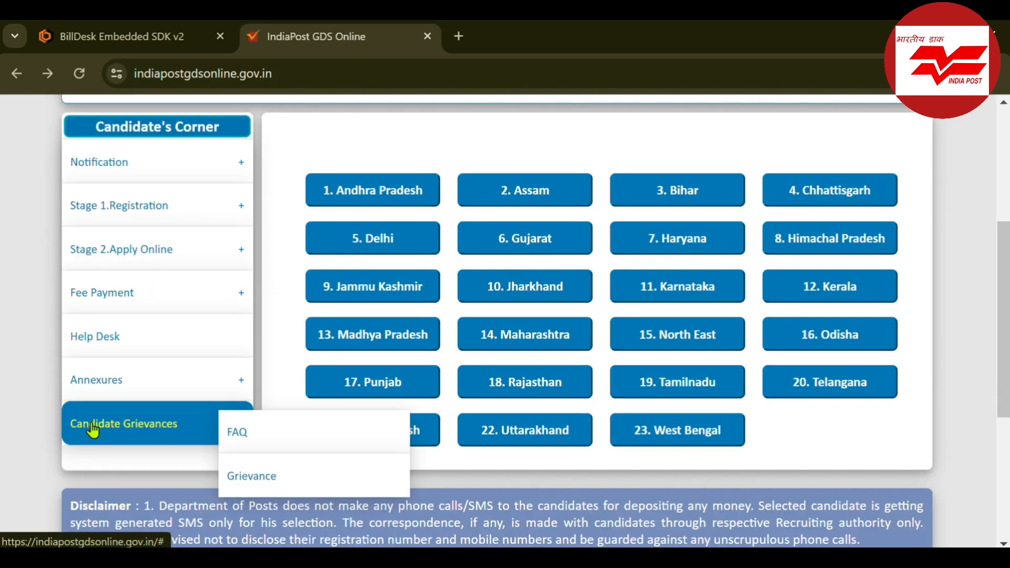
scroll(132, 427, "down", 2)
scroll(134, 322, "up", 3)
mouse_move(163, 342)
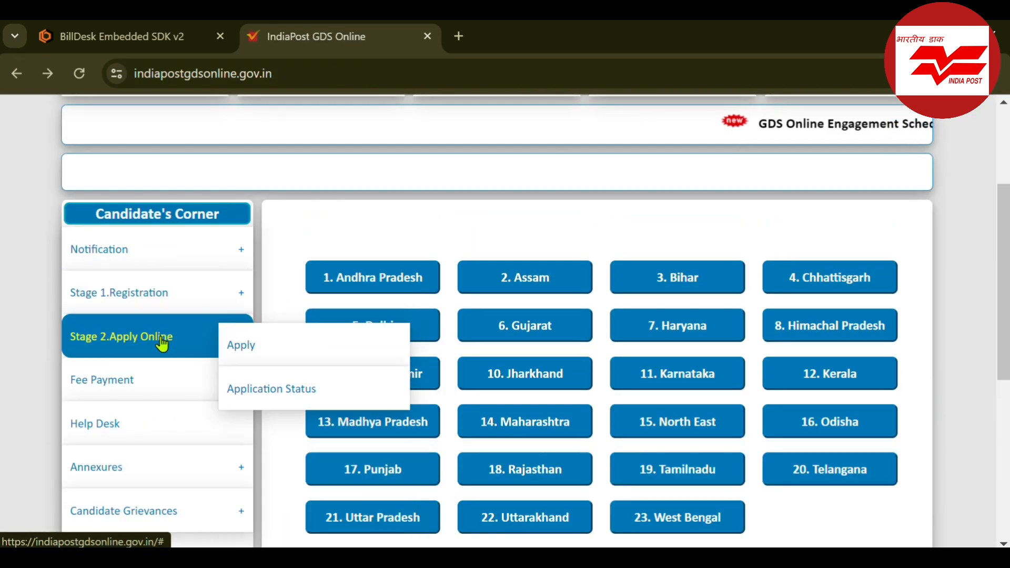
left_click(281, 389)
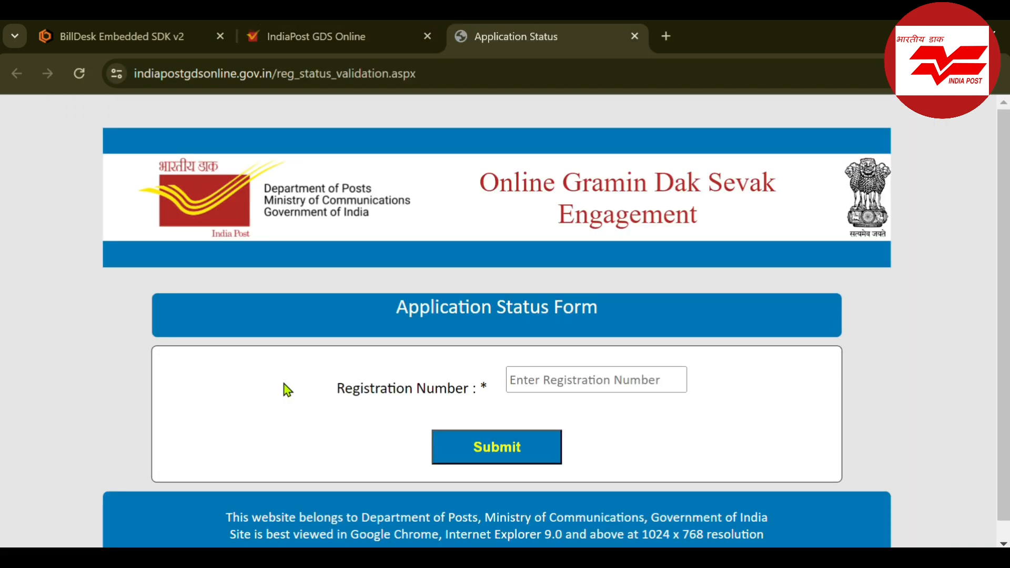
left_click(282, 26)
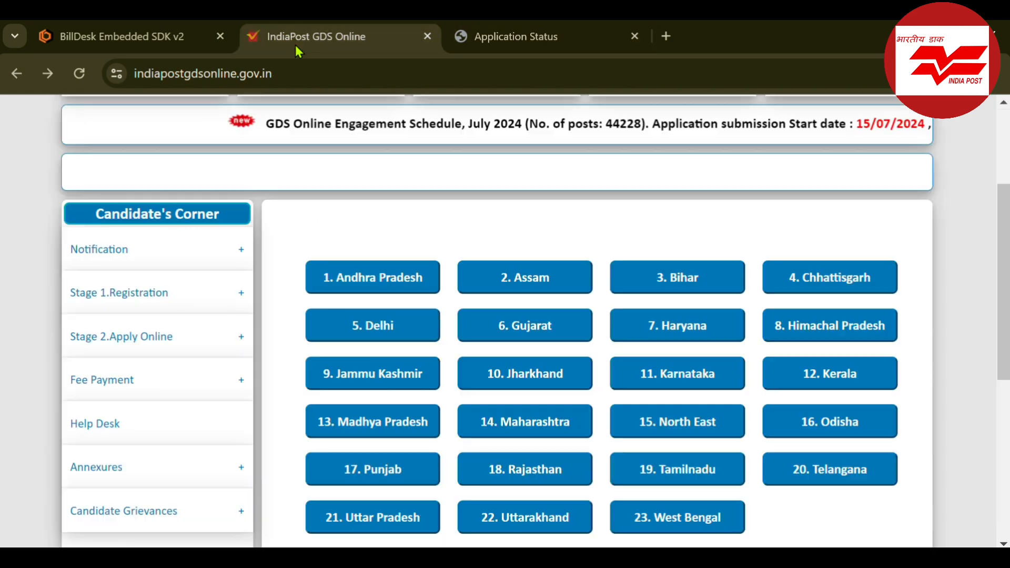
left_click(131, 46)
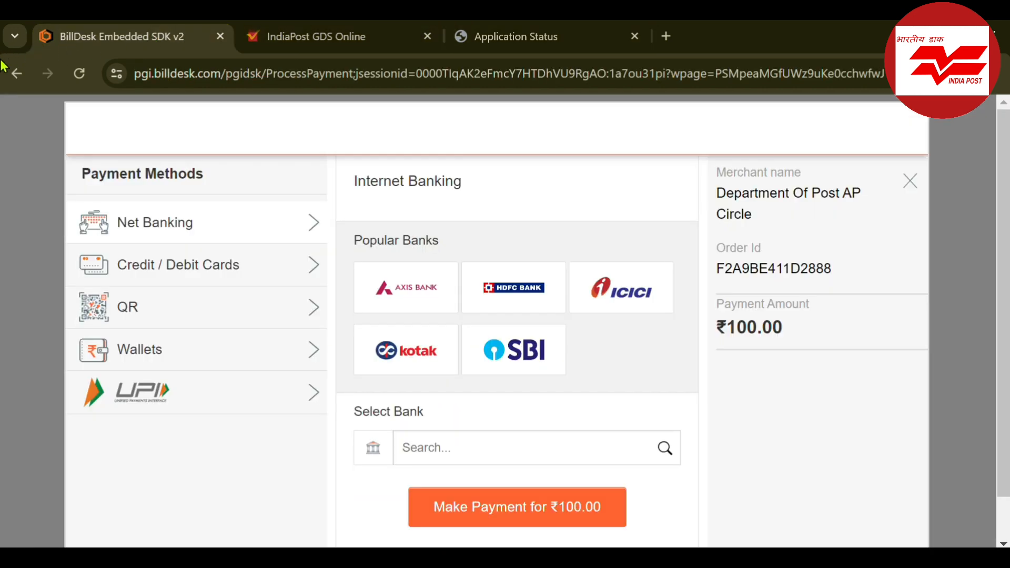